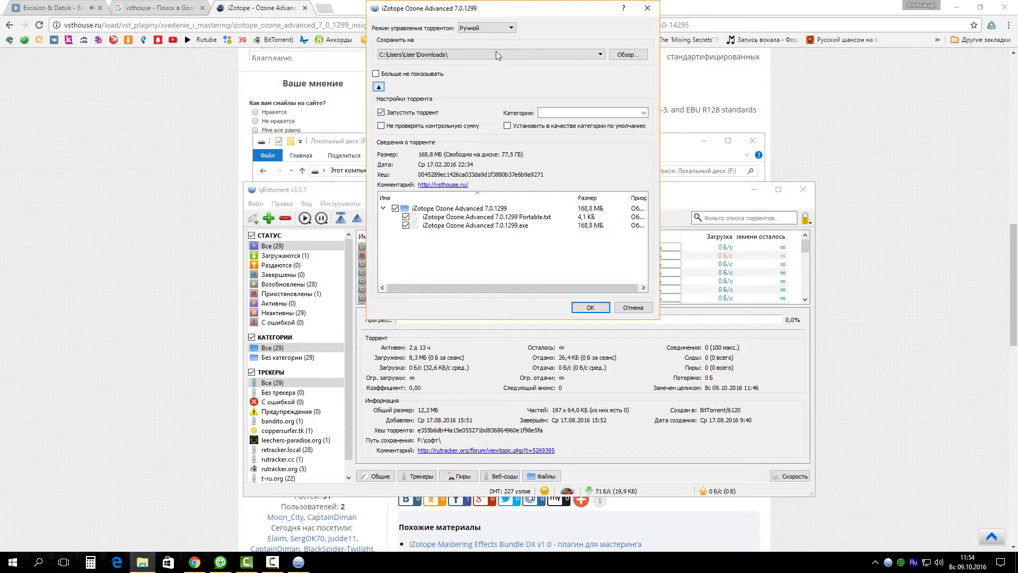
Save the iZotope Ozone Advanced 7.0.1299 torrent to F:\софт\Муз софт\Vst plugins\Плагины для сведения and add it to the download list.
left_click(496, 55)
left_click(495, 53)
left_click(495, 53)
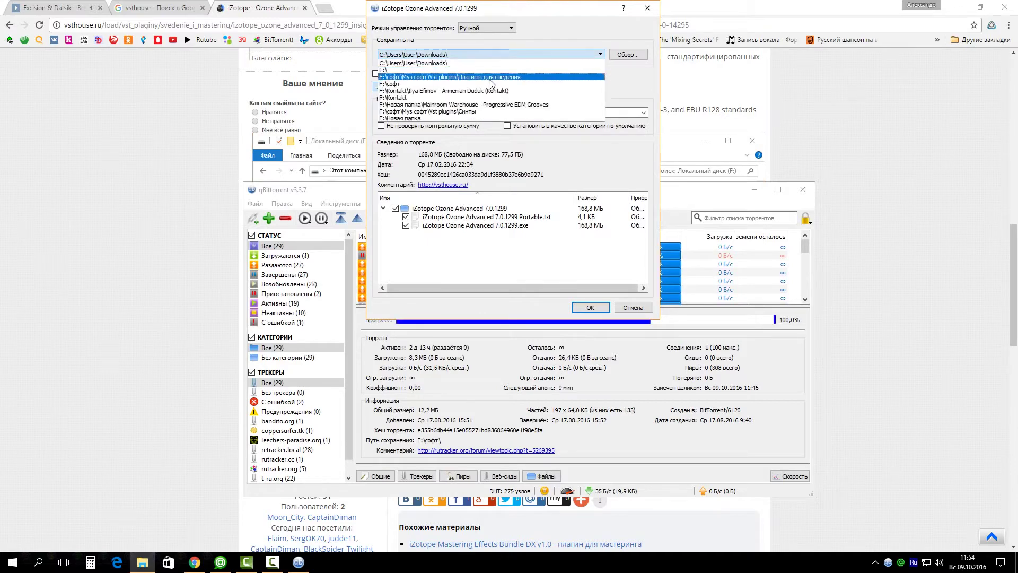
left_click(492, 77)
left_click(590, 310)
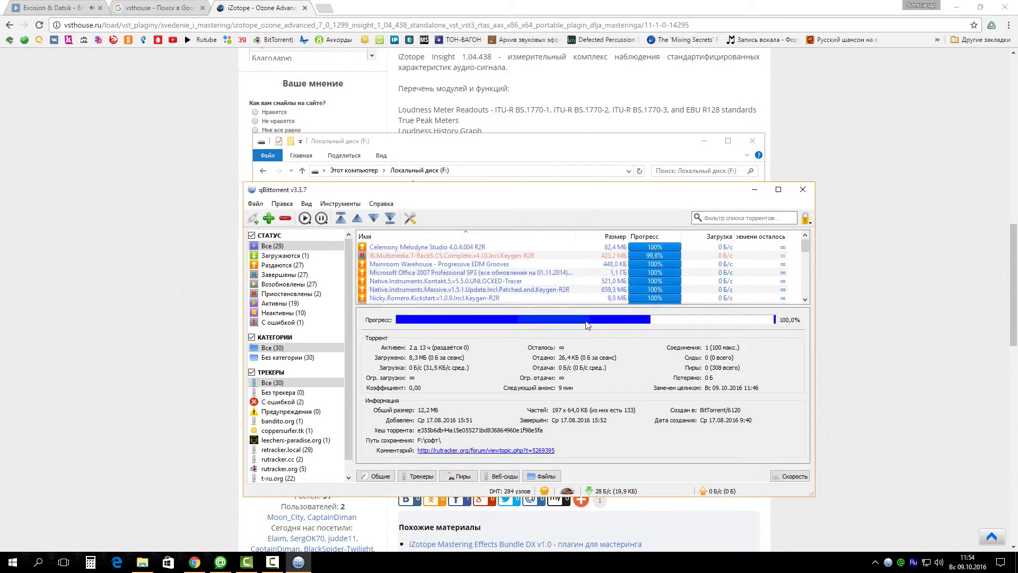
Delete the Plugin Alliance - Noveltech Character 1.1.2 torrent from the list together with its downloaded data.
scroll(546, 280, "down", 3)
scroll(546, 280, "up", 3)
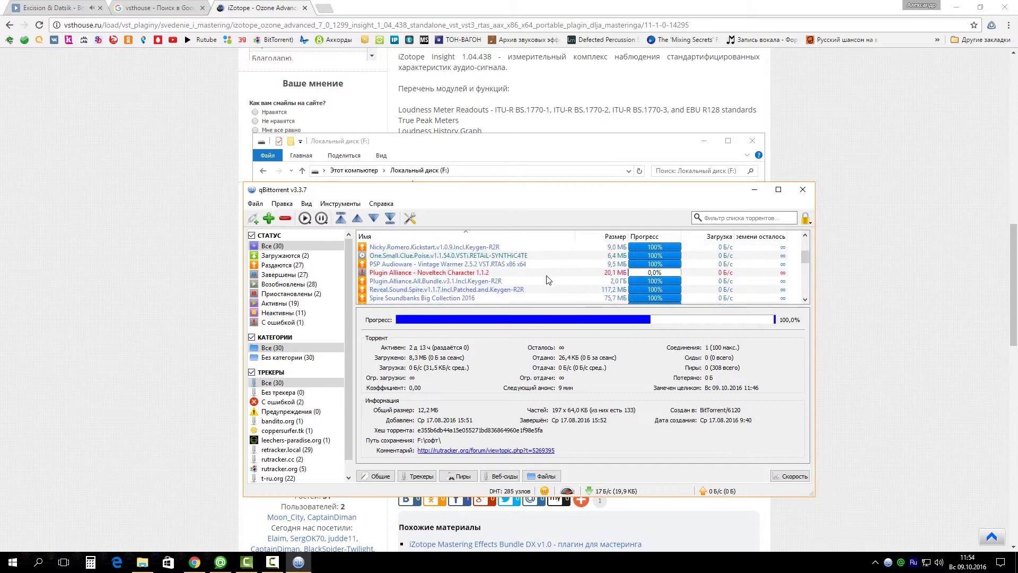
left_click(562, 273)
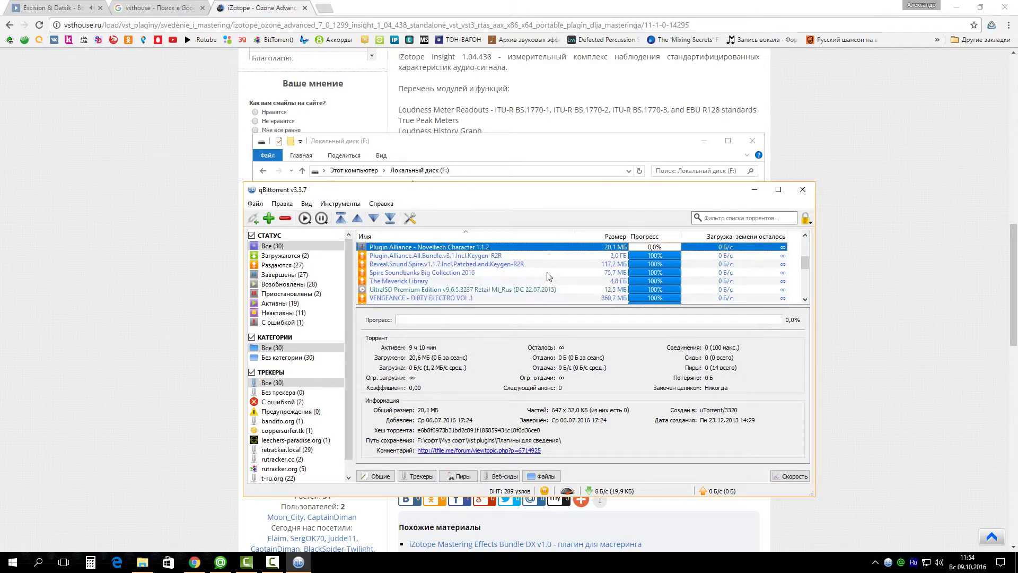
right_click(544, 275)
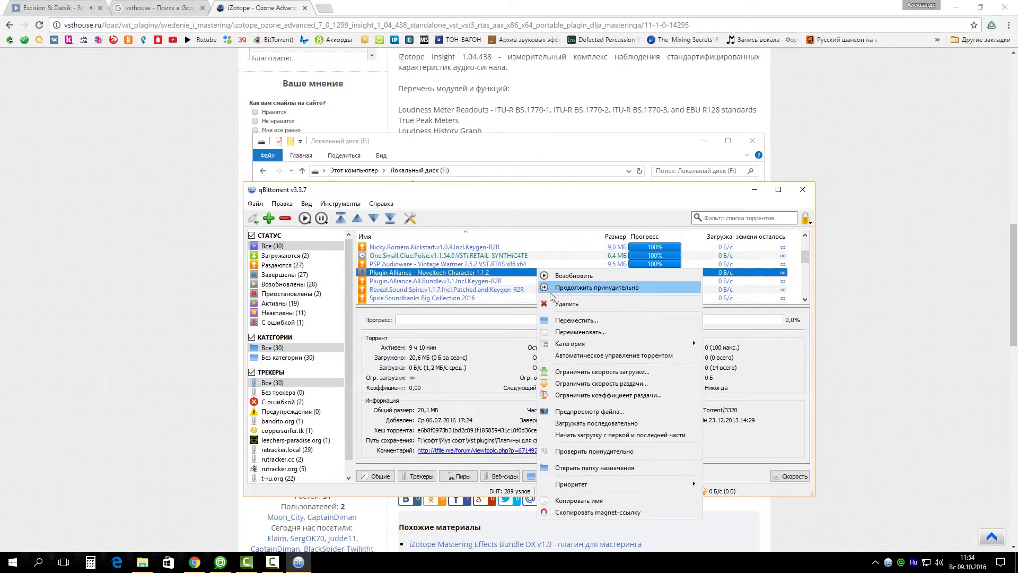
left_click(546, 303)
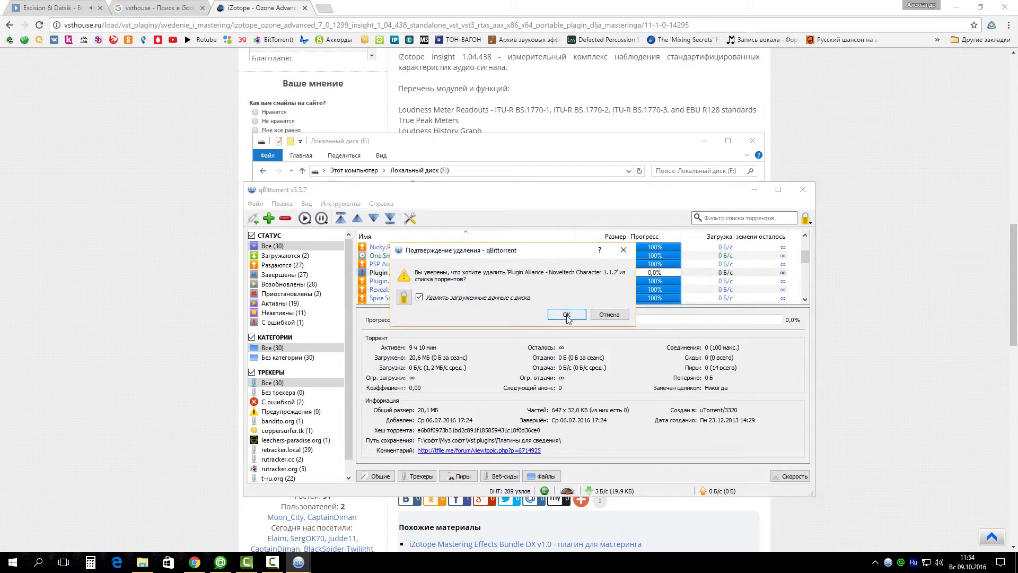
left_click(565, 314)
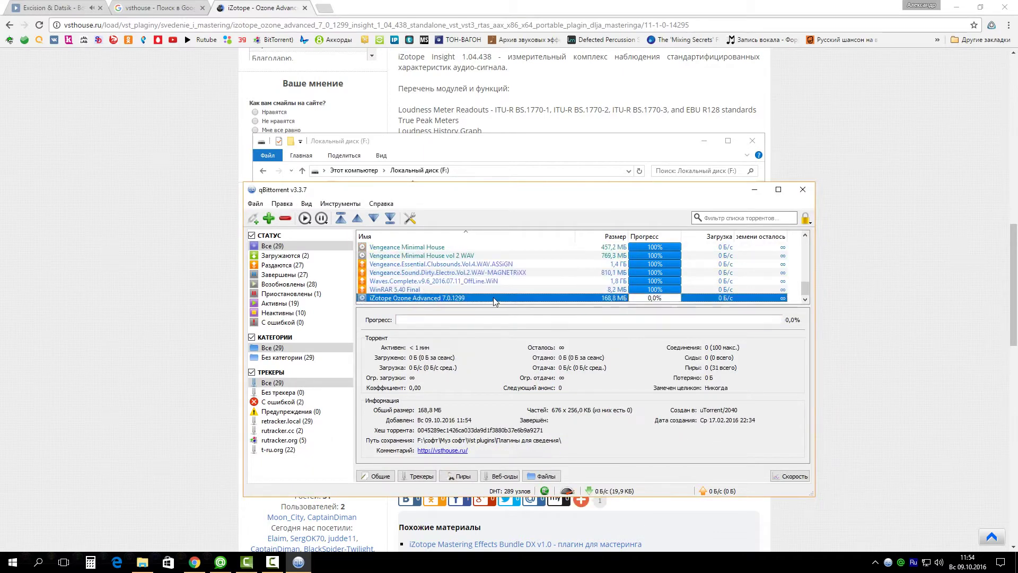
Adjust the queue priority of the iZotope Ozone Advanced 7.0.1299 torrent and get its download running.
right_click(493, 298)
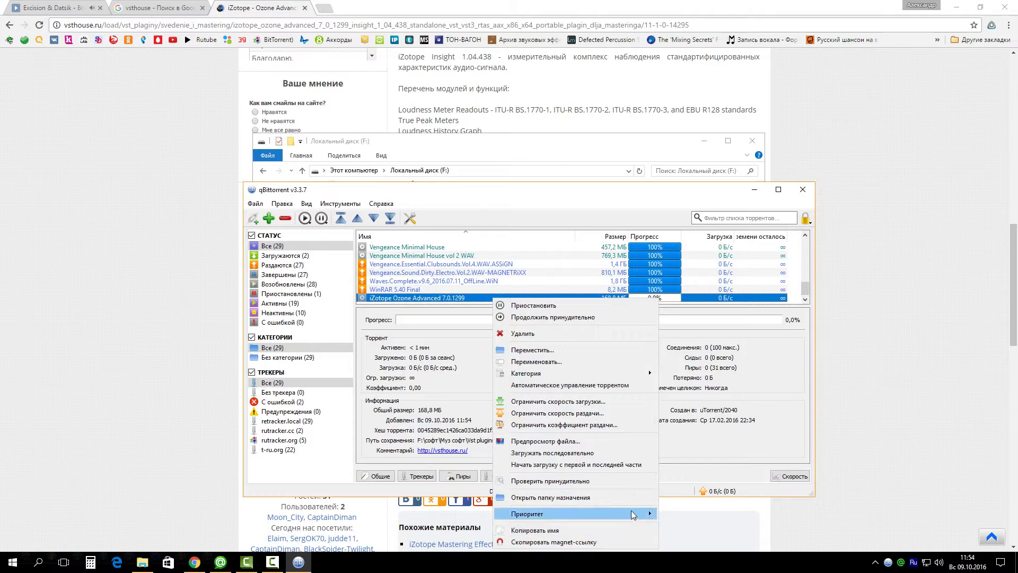
mouse_move(631, 513)
left_click(678, 514)
left_click(561, 290)
right_click(561, 297)
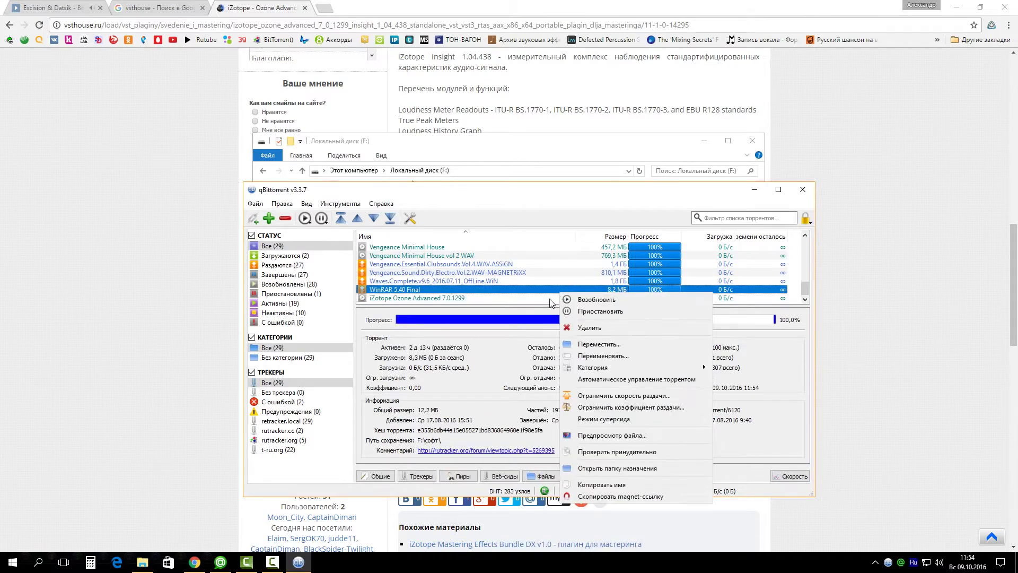
left_click(583, 322)
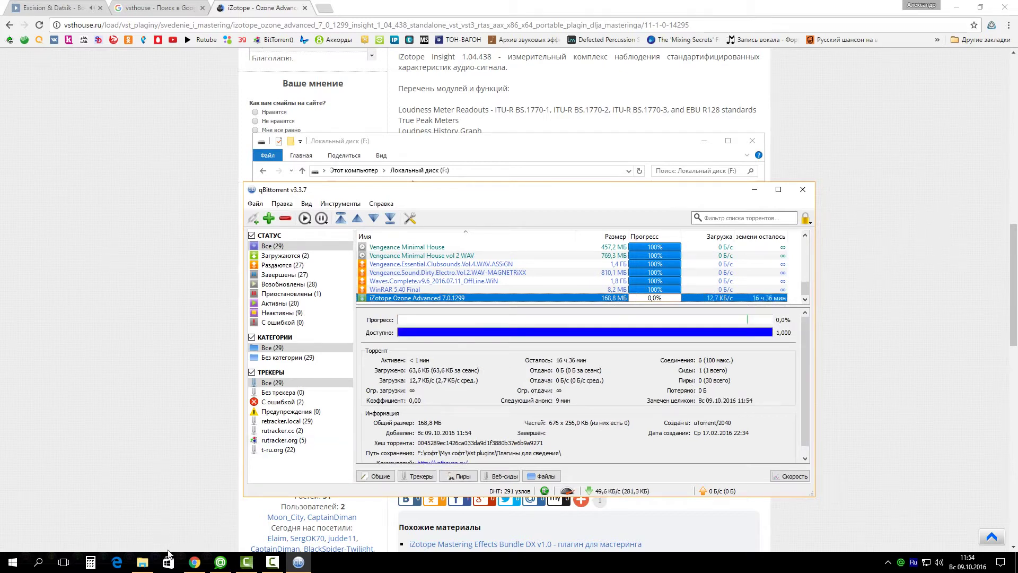
Switch to File Explorer and delete the 14295_iZotope-Ozone_A torrent file from drive F.
left_click(142, 561)
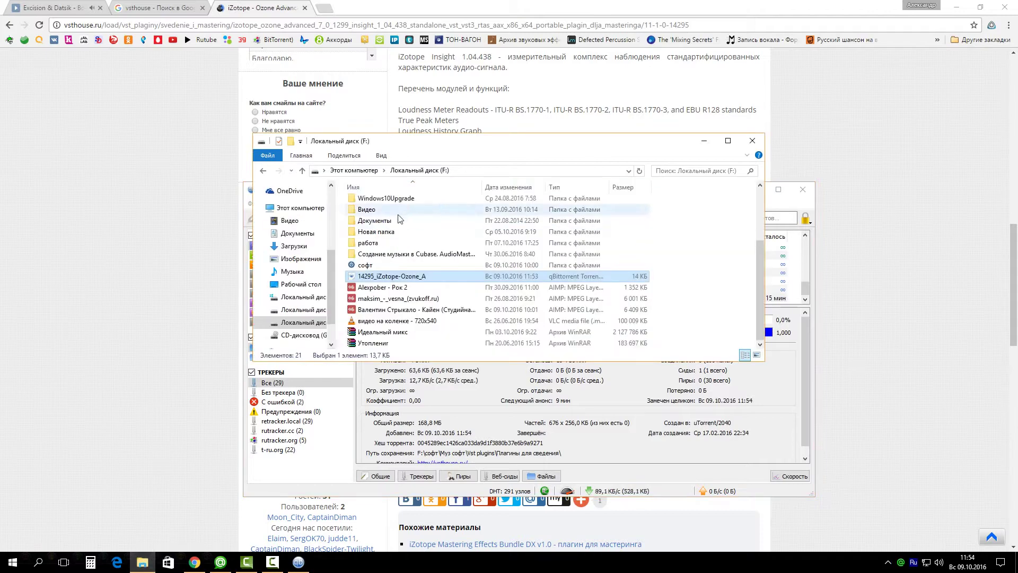
key("Delete")
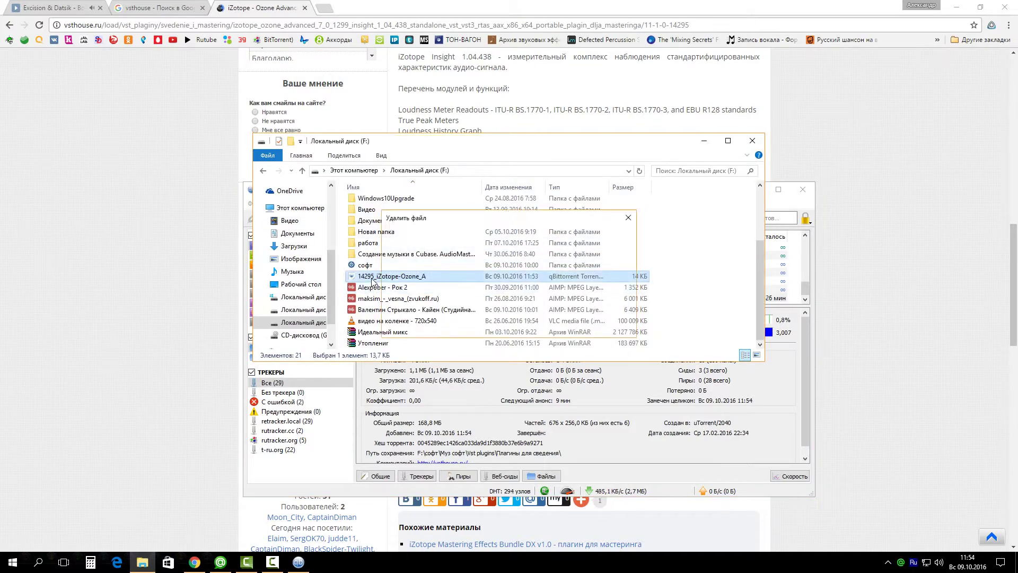
Open the Program Files folder on drive C, with the Explorer and qBittorrent windows arranged side by side.
left_click(263, 170)
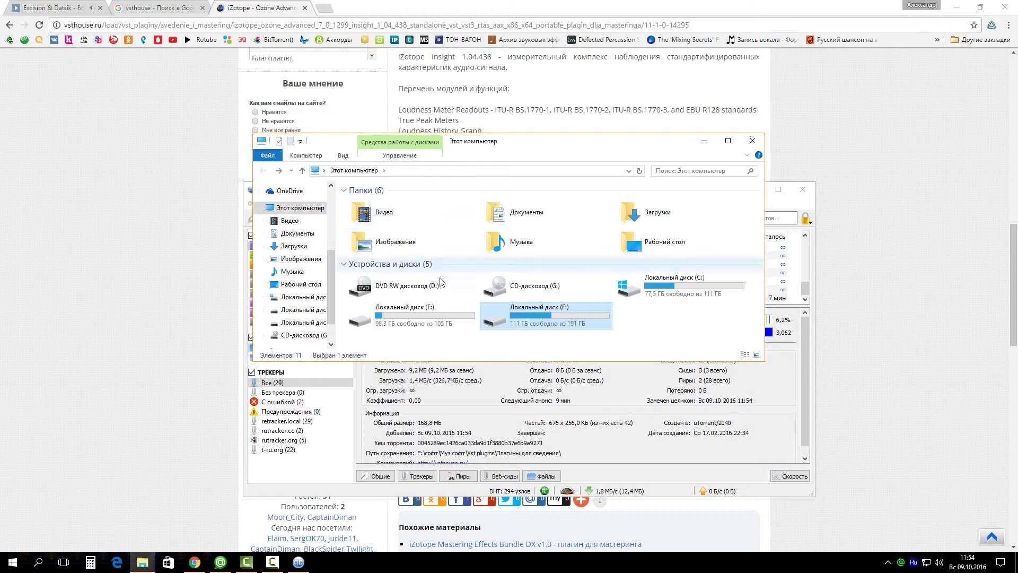
double_click(662, 284)
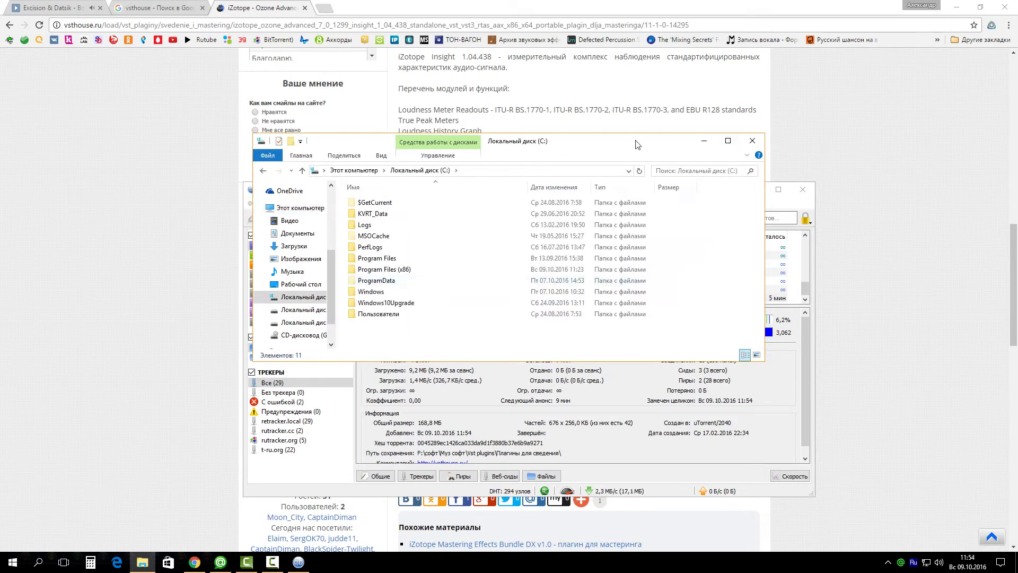
left_click_drag(636, 144, 338, 86)
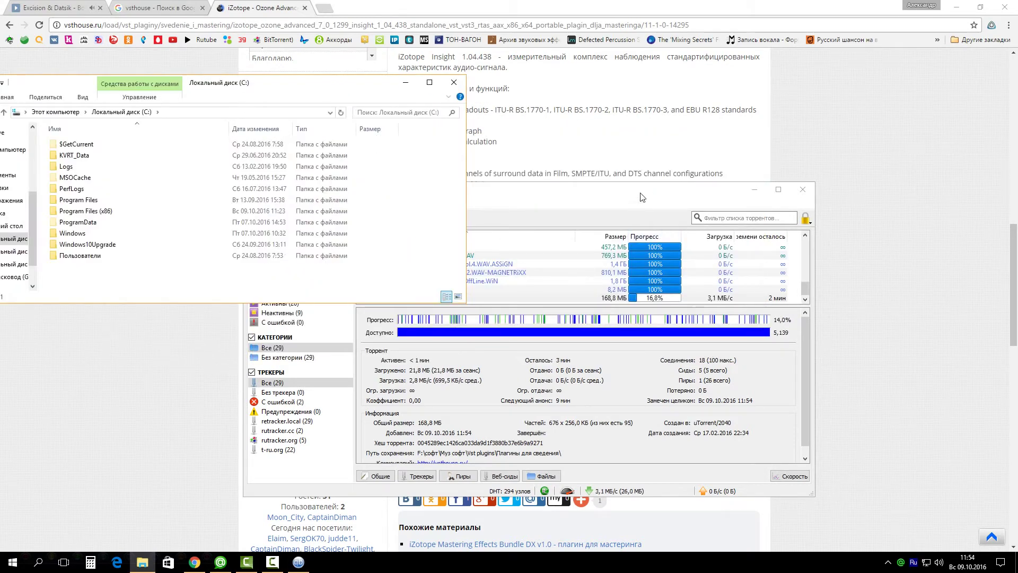
left_click_drag(642, 197, 857, 121)
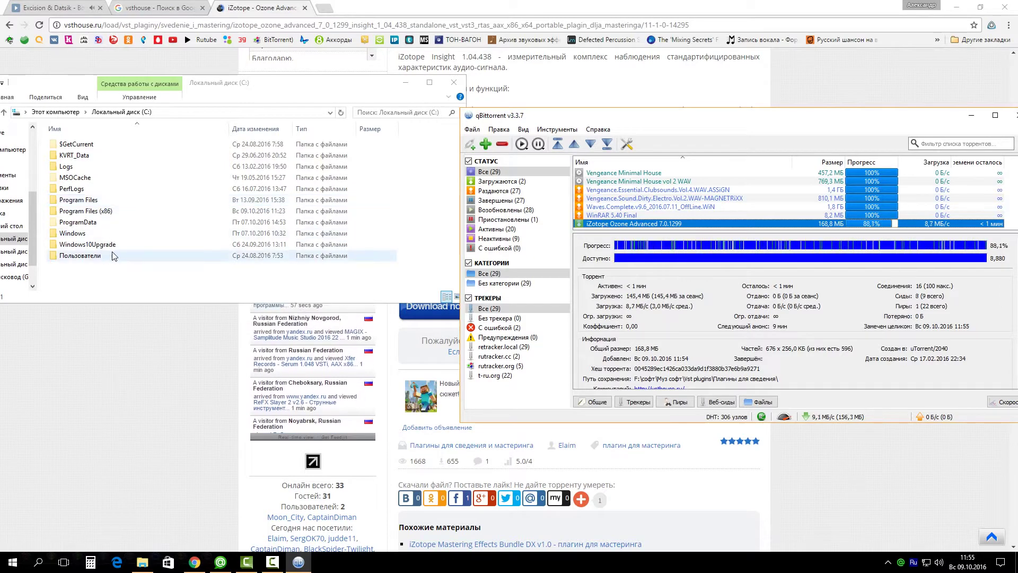
double_click(119, 204)
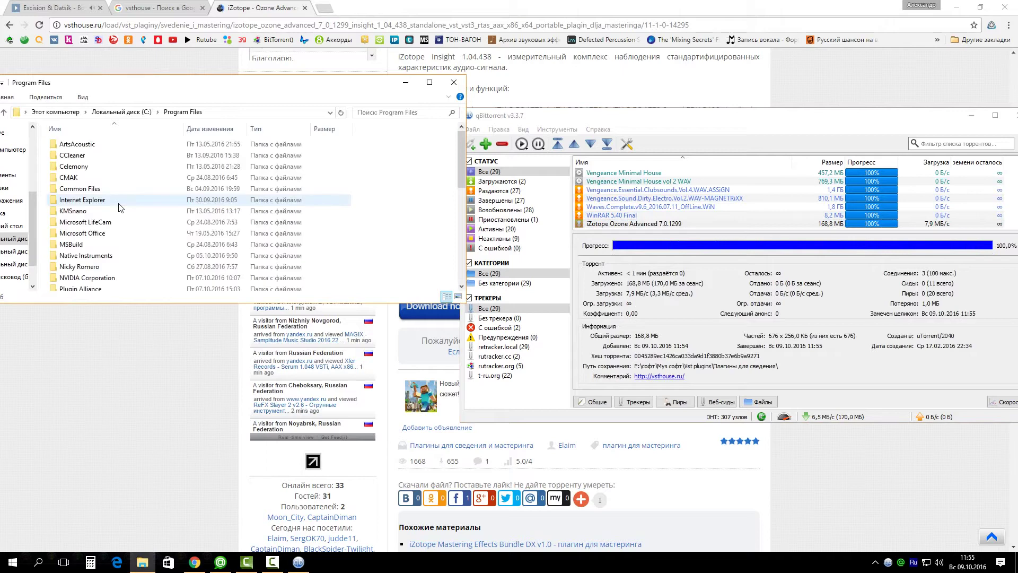
Open the downloaded iZotope Ozone Advanced 7.0.1299 torrent's folder, move its window clear of Program Files and refresh the file list.
double_click(705, 223)
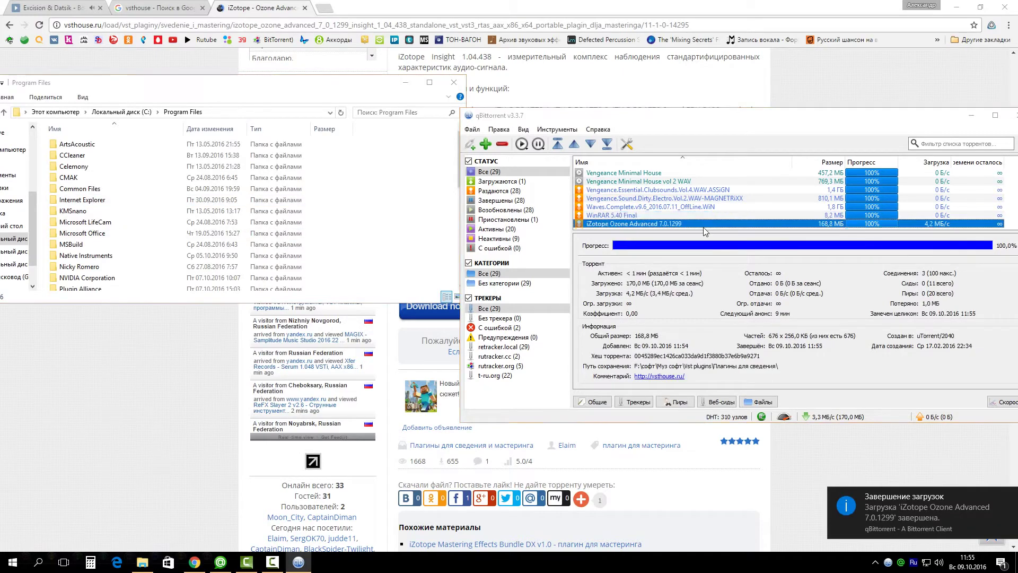
left_click_drag(347, 23, 667, 226)
right_click(473, 336)
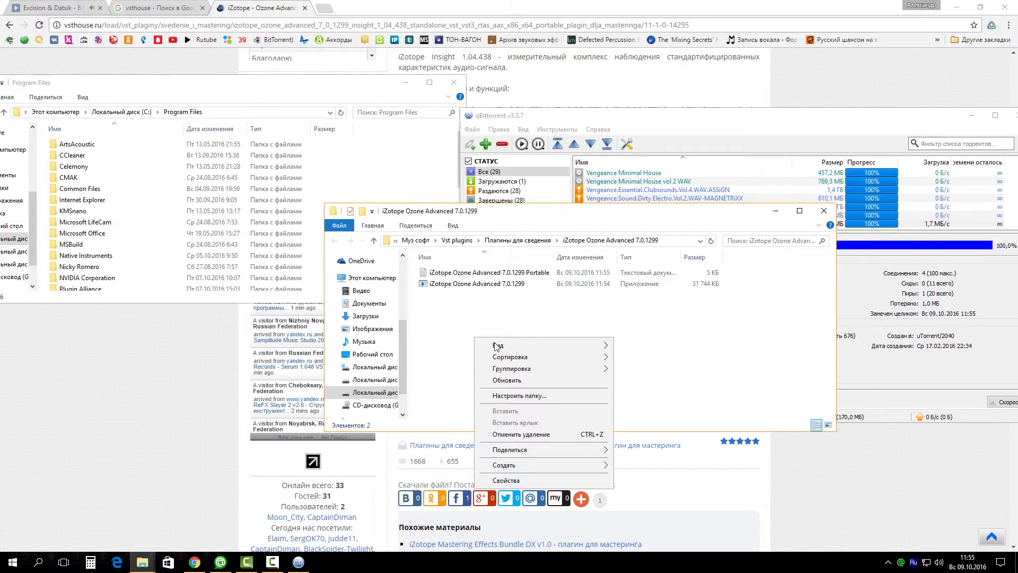
left_click(511, 386)
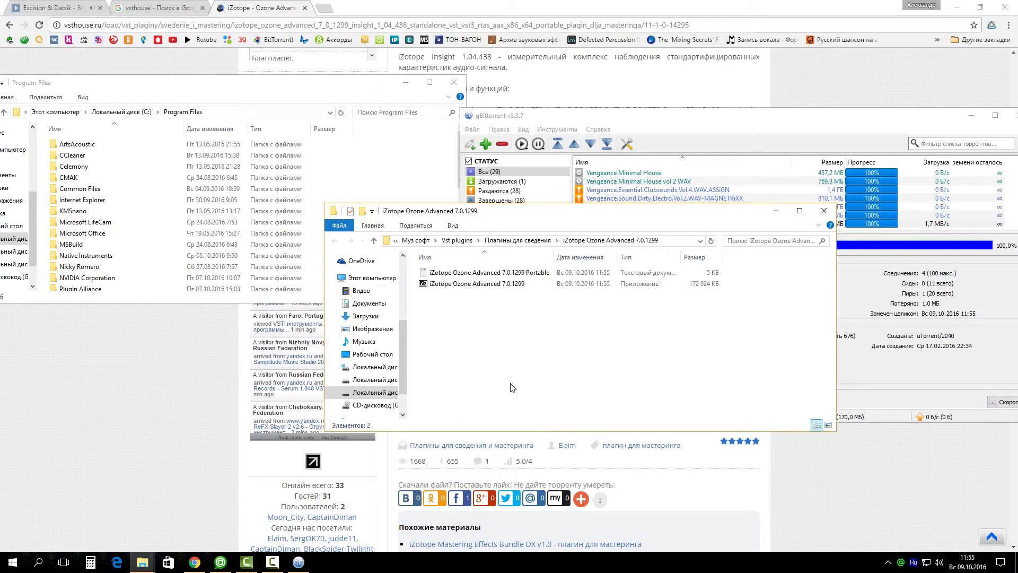
Run the iZotope Ozone Advanced 7.0.1299 self-extracting application and extract its contents, replacing all existing files.
double_click(445, 285)
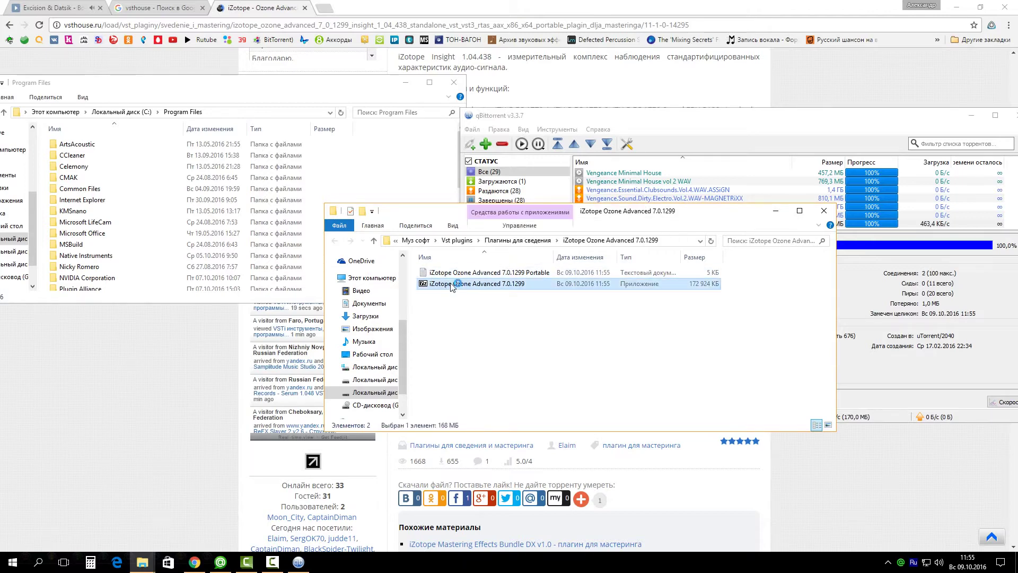
left_click(533, 300)
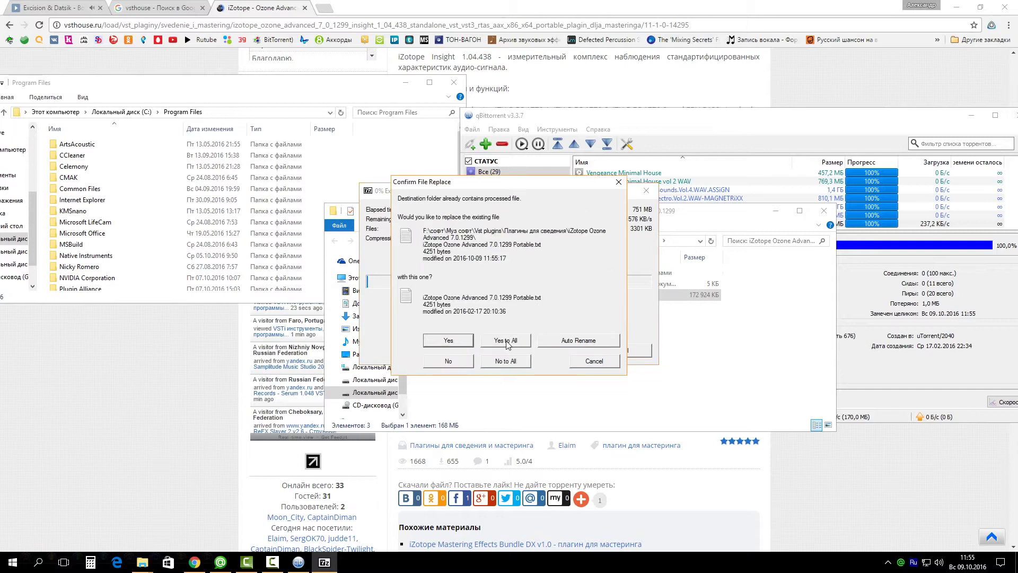
left_click(506, 340)
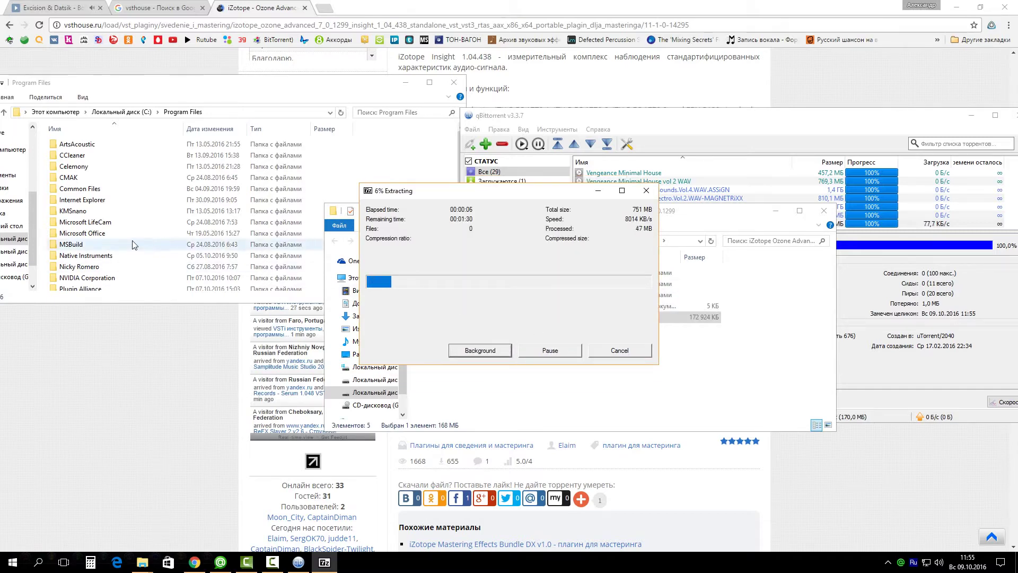
Open the VSTPlugIns folder inside Program Files on drive C.
scroll(106, 242, "down", 7)
scroll(106, 238, "down", 1)
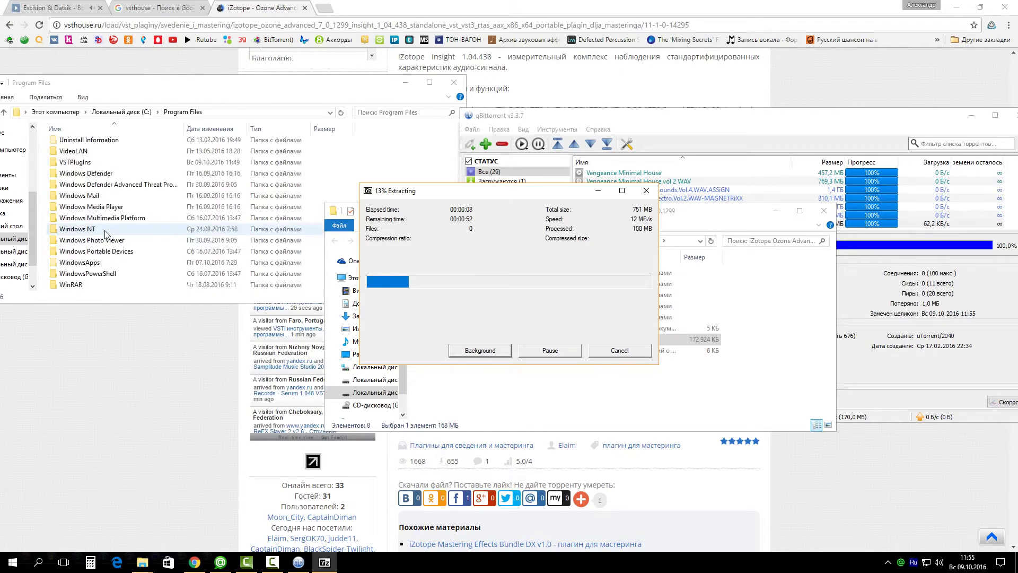
scroll(93, 228, "up", 1)
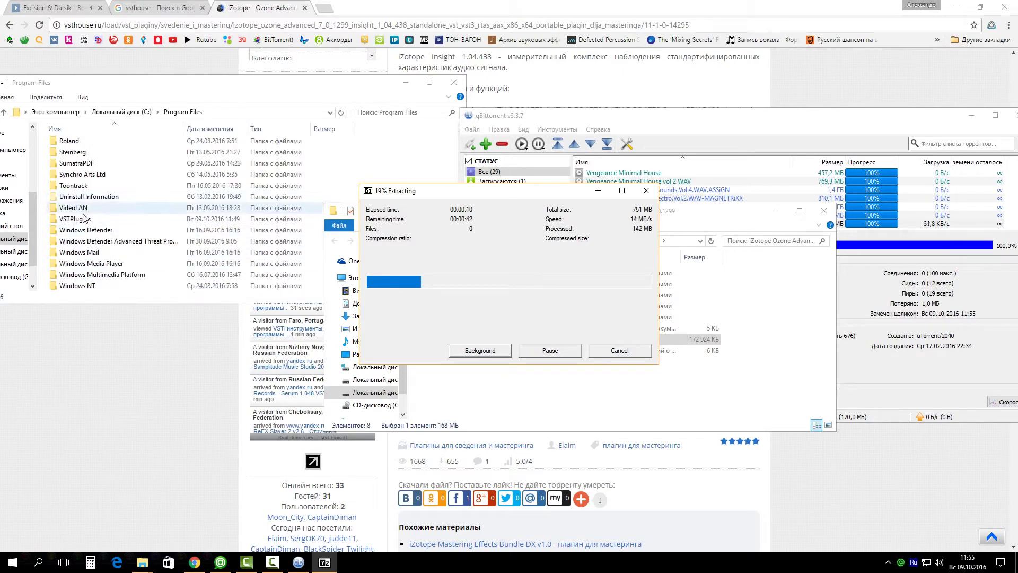
double_click(82, 222)
scroll(207, 217, "down", 4)
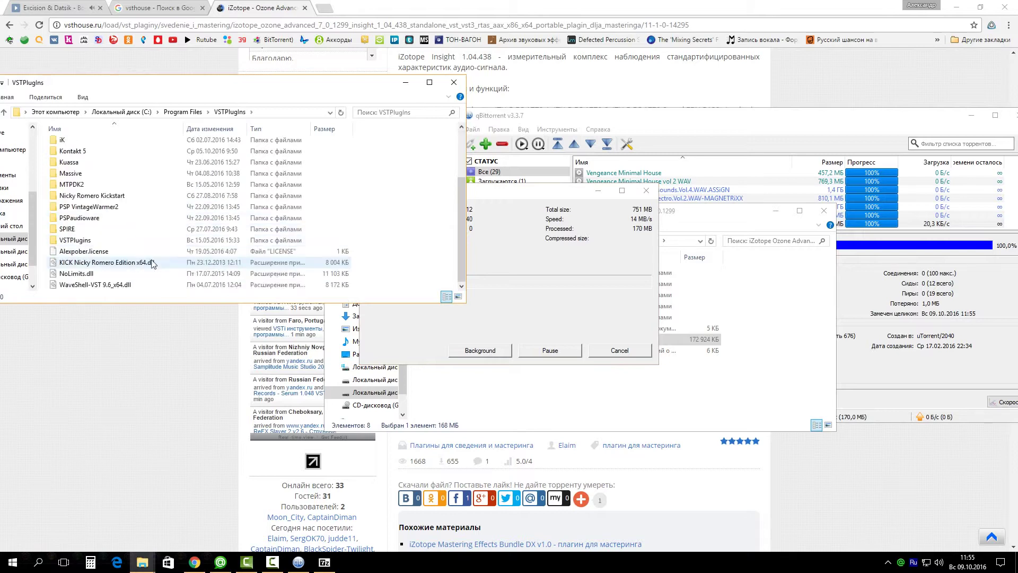
Create a new folder named "Izotope Ozone 7" in the VSTPlugIns folder.
right_click(401, 222)
mouse_move(450, 349)
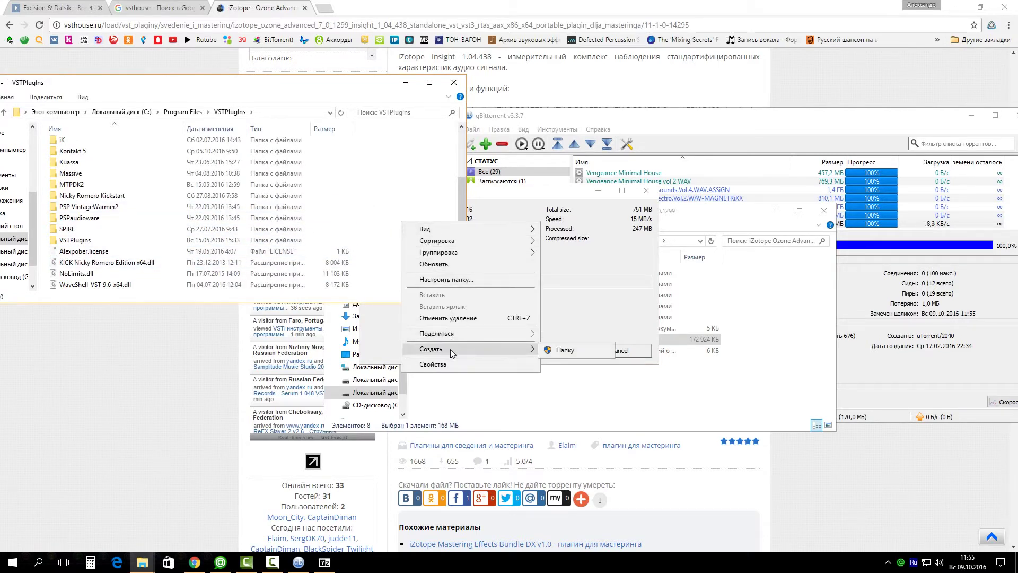
left_click(564, 350)
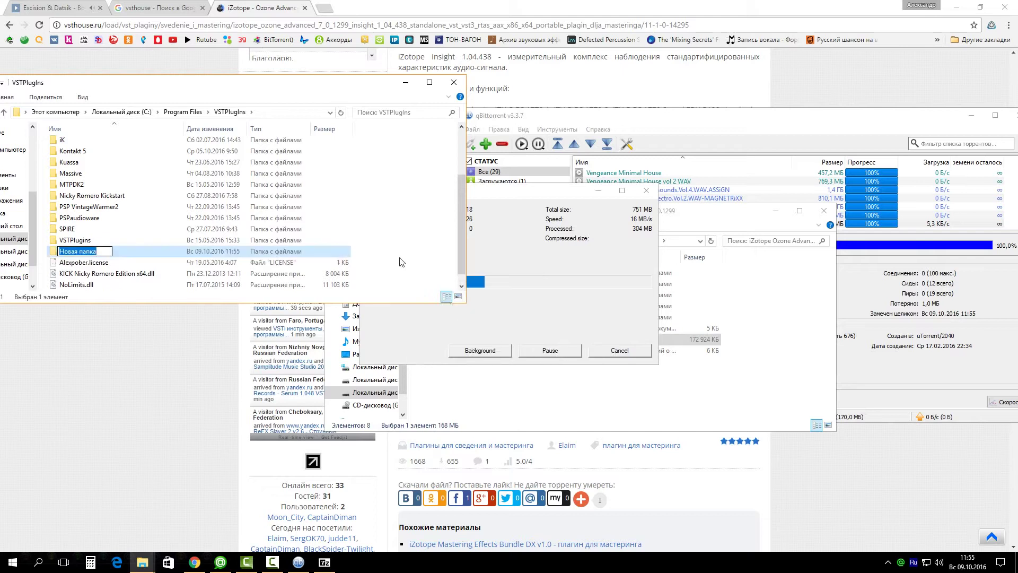
key("alt+shift")
type("Iz")
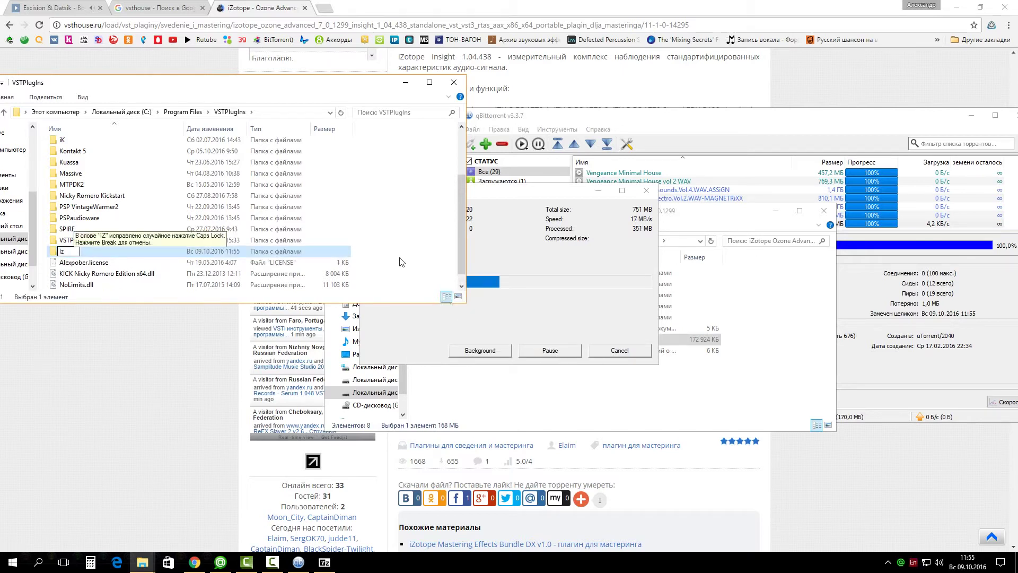
type("otop")
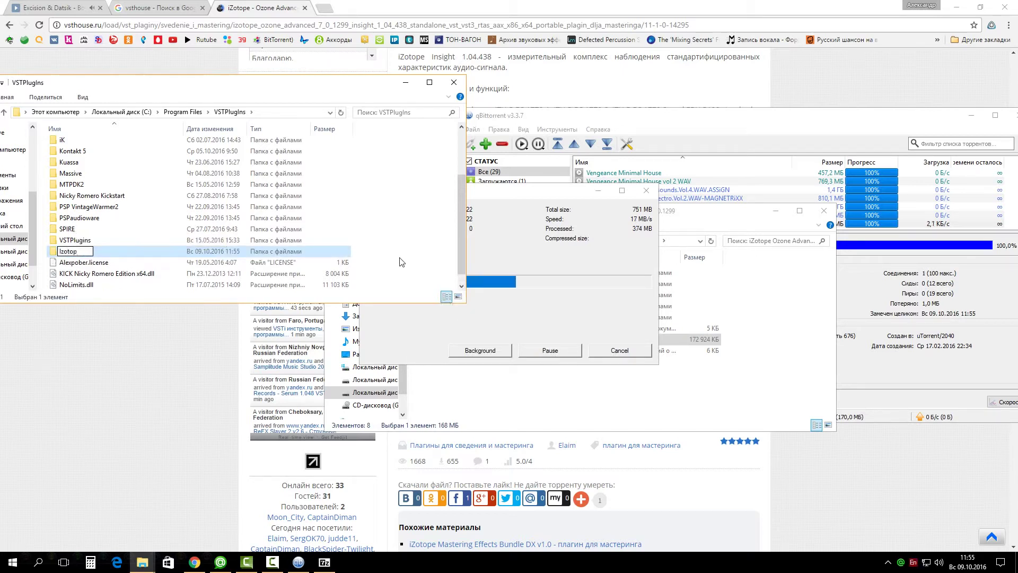
type("e Ozone 7")
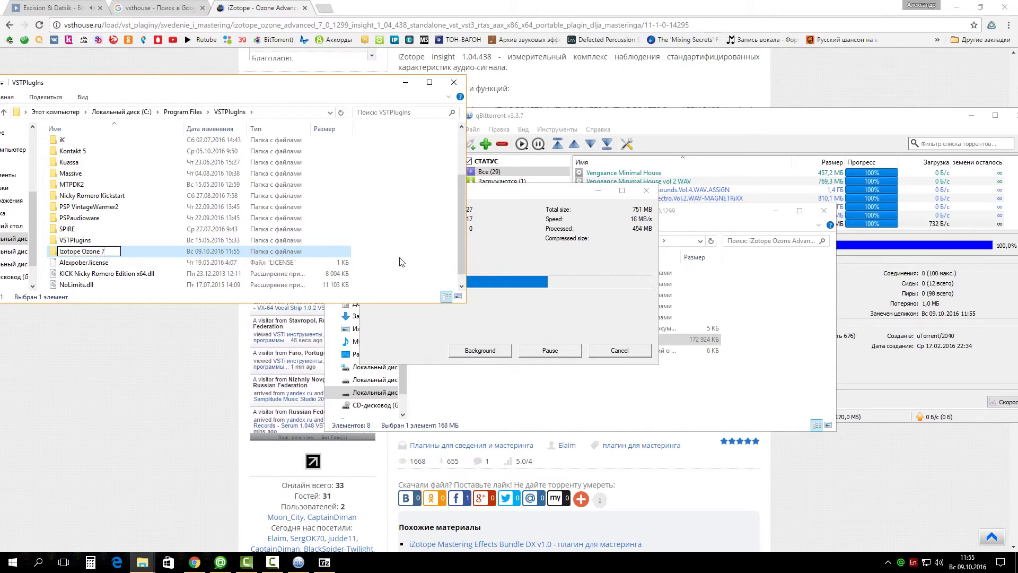
key("Return")
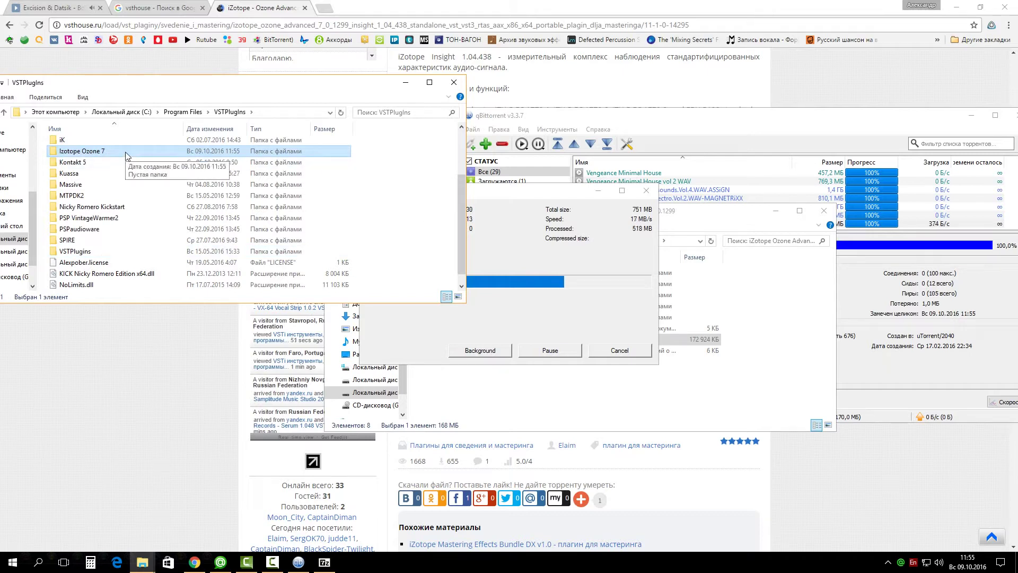
Open the Izotope Ozone 7 folder in VSTPlugIns and return to the window with the extracted iZotope Ozone Advanced 7.0.1299 files.
scroll(126, 155, "up", 2)
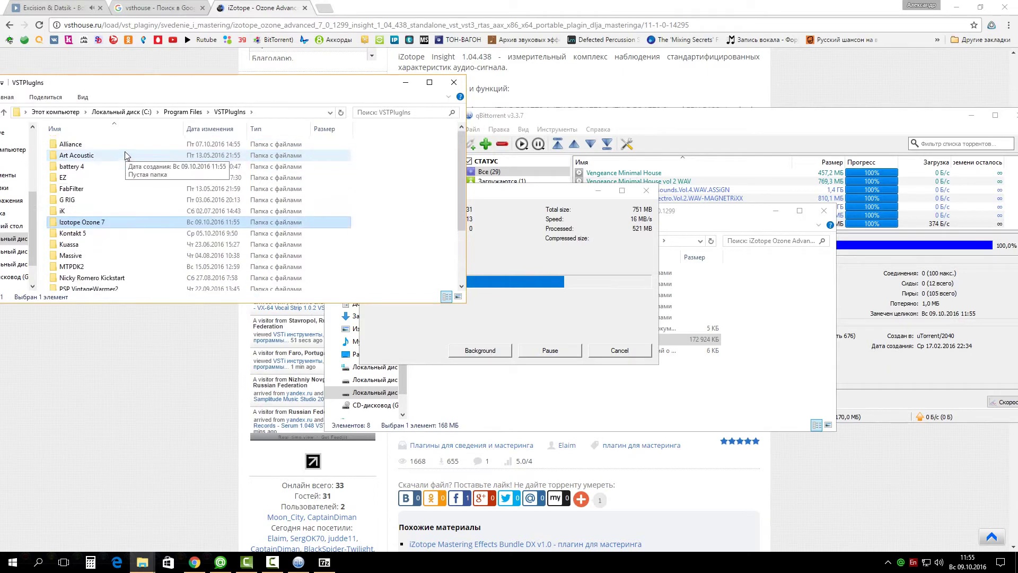
double_click(108, 222)
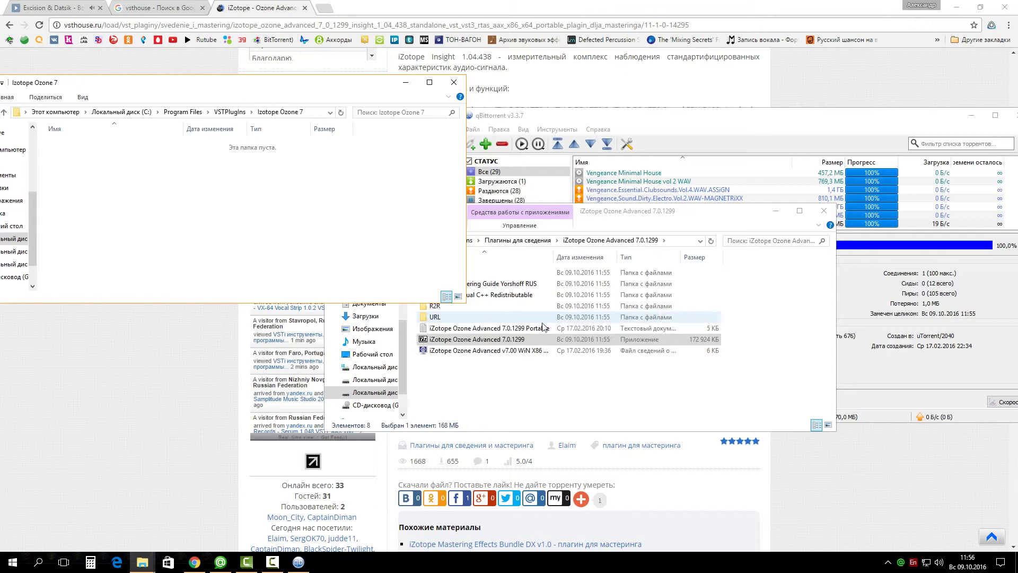
left_click(525, 388)
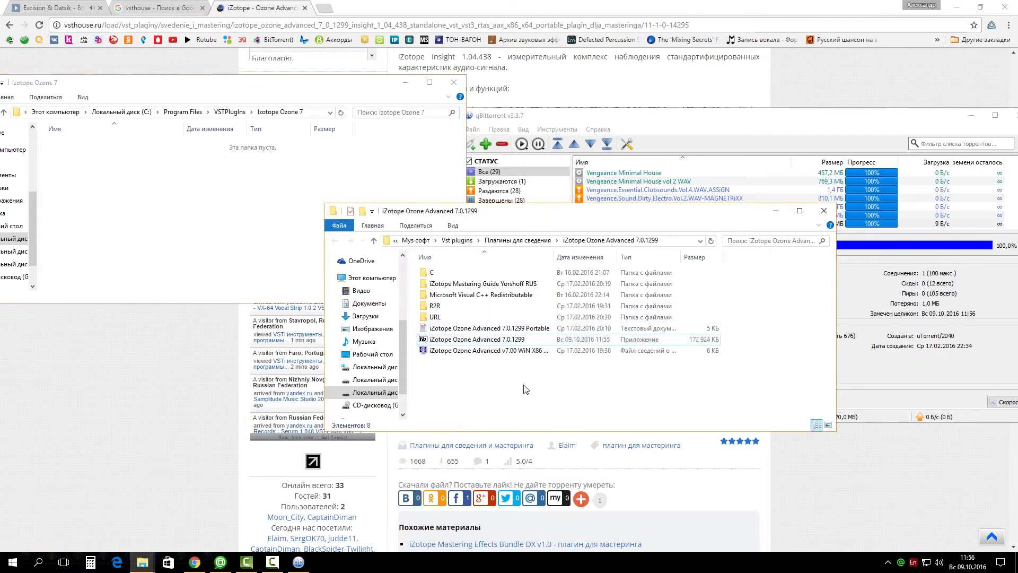
Refresh the extracted package folder and open Program Files (x86) inside its C folder.
right_click(472, 375)
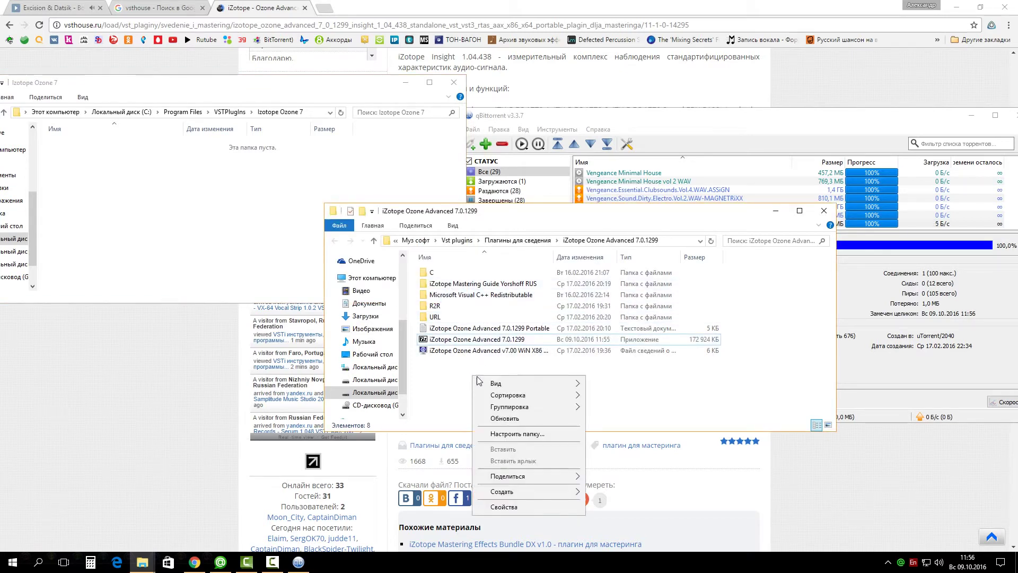
left_click(514, 422)
double_click(440, 272)
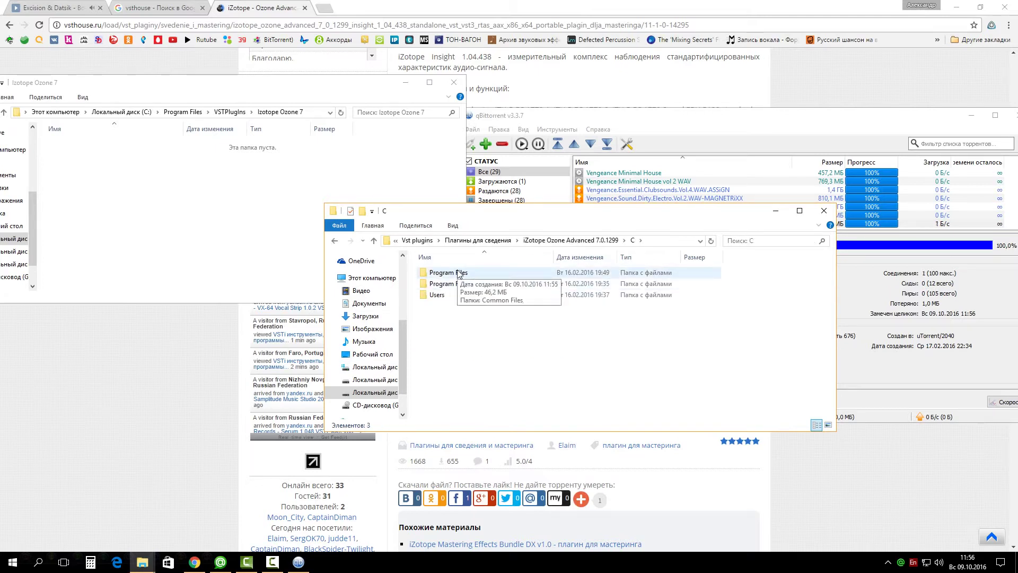
double_click(455, 282)
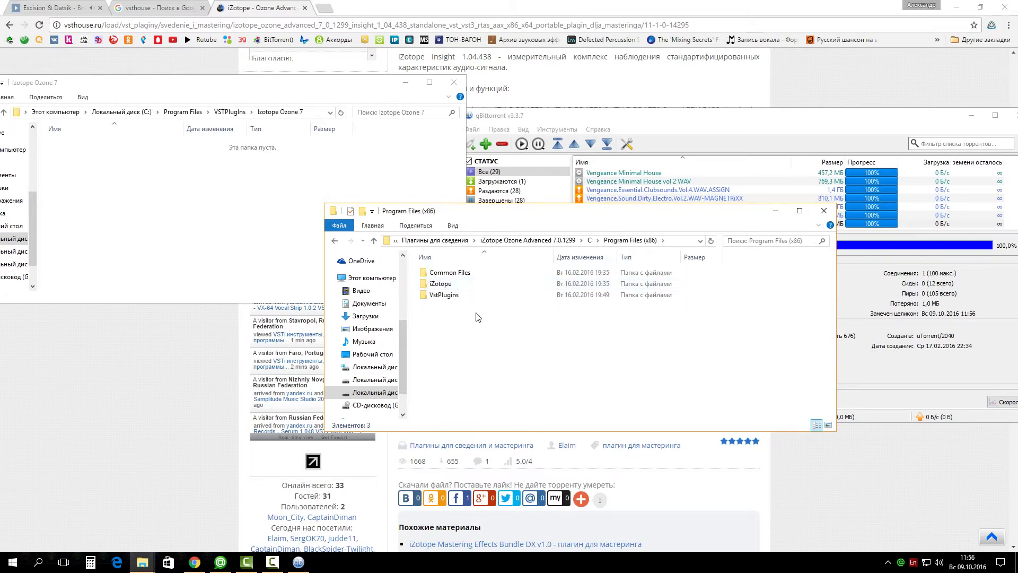
Check the contents of the package's iZotope\Ozone 7 folder and return to Program Files (x86).
double_click(450, 285)
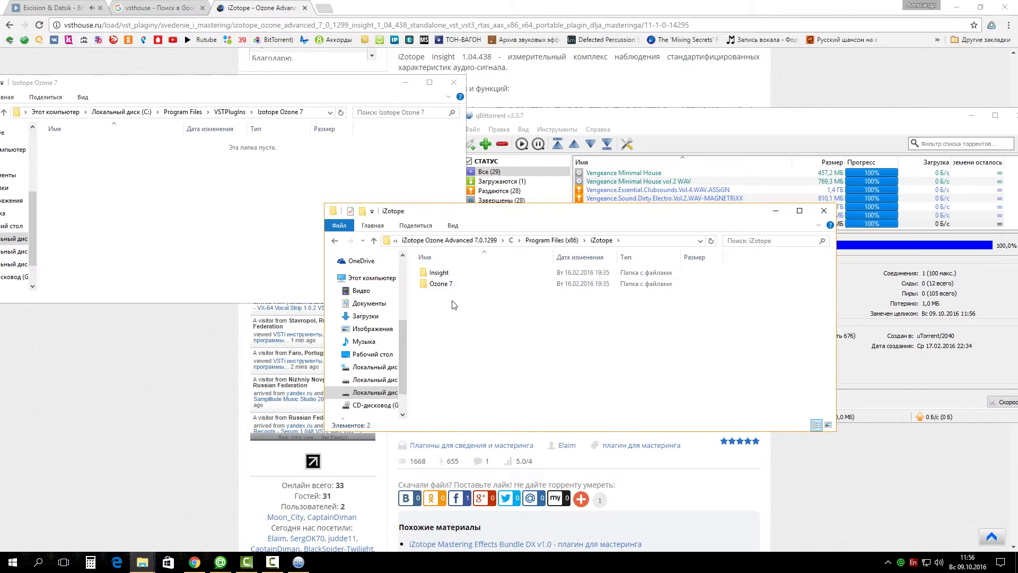
double_click(442, 288)
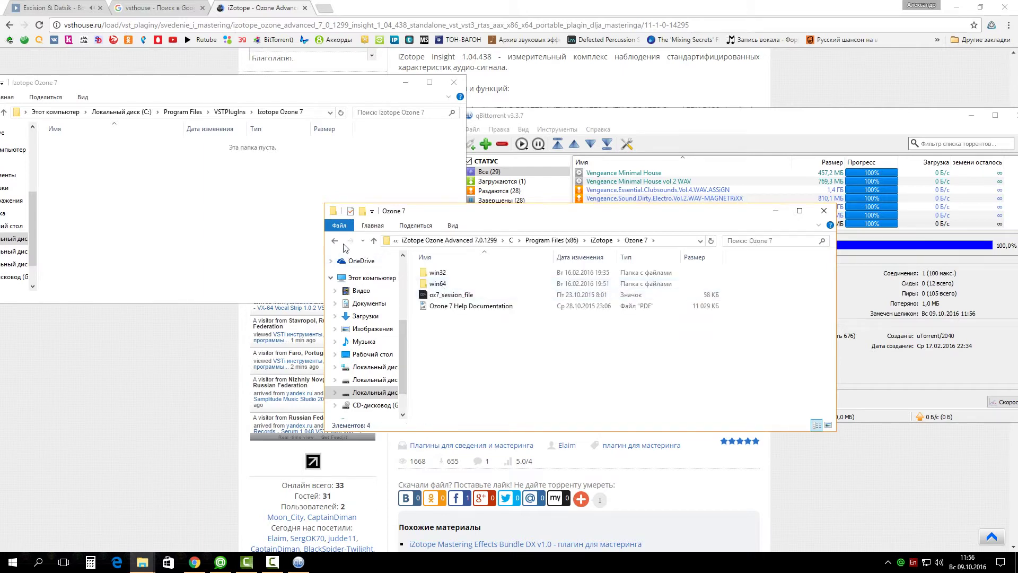
left_click(337, 241)
left_click(336, 241)
Open the x64 folder under VstPlugins\iZotope\Ozone 7 in the package's Program Files (x86) folder.
double_click(448, 295)
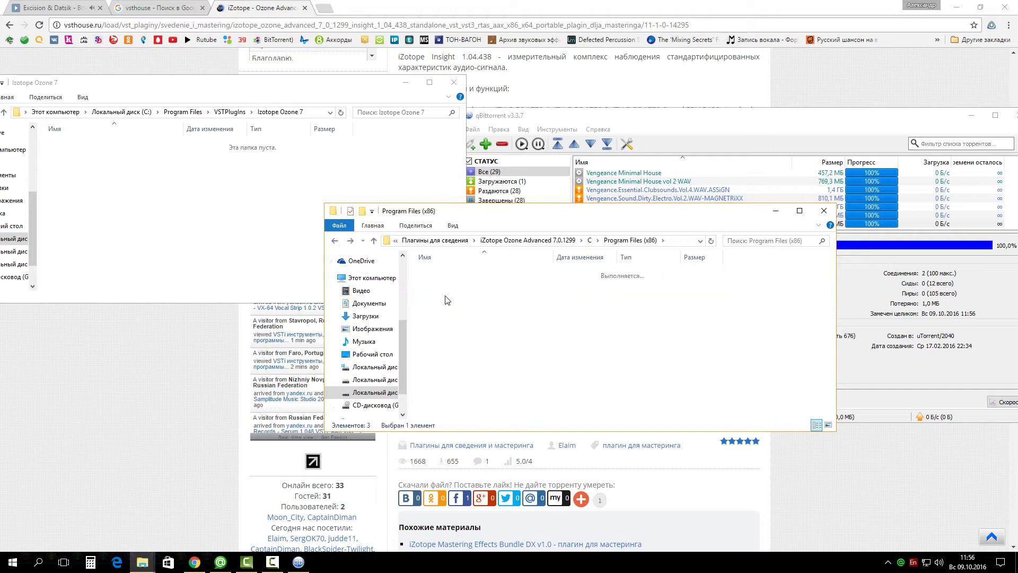
double_click(451, 273)
double_click(461, 273)
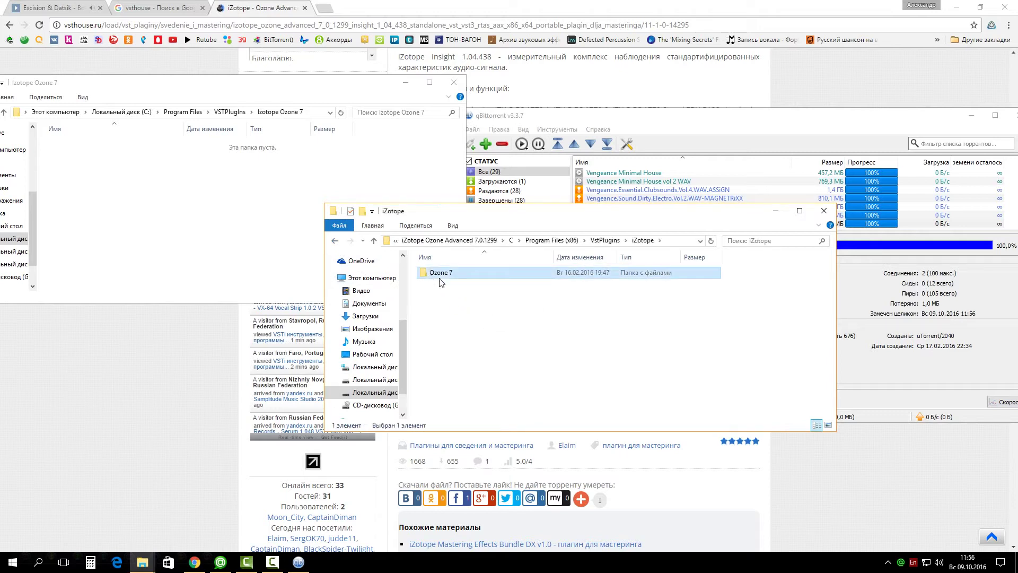
left_click(449, 275)
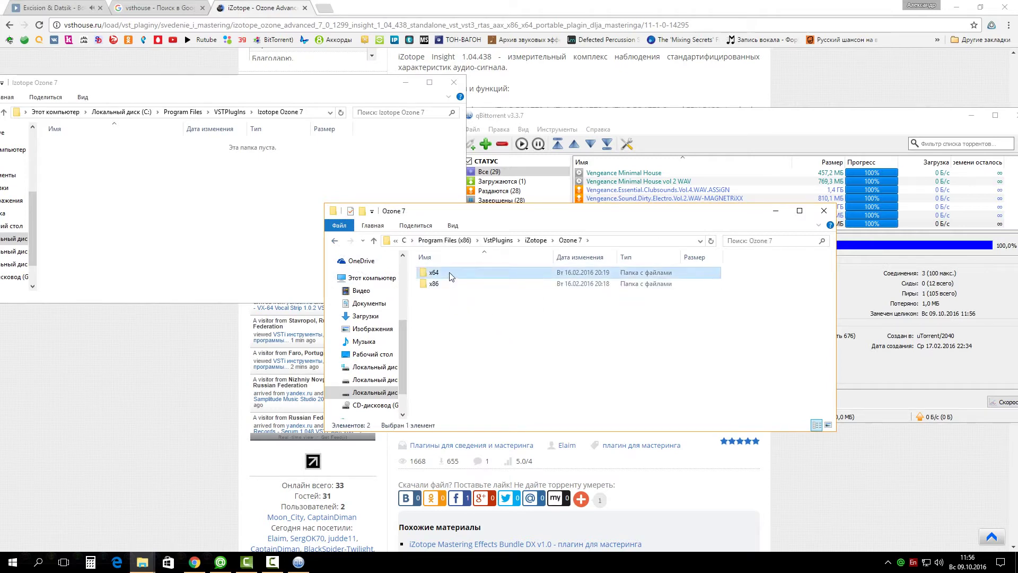
double_click(450, 275)
left_click(452, 275)
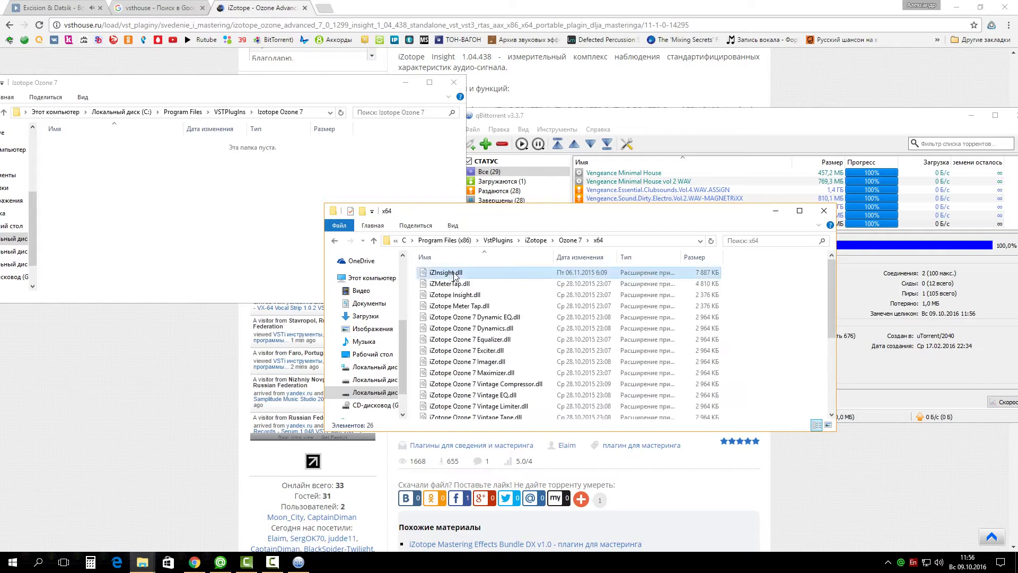
Copy all DLL files from the x64 folder into VSTPlugIns\Izotope Ozone 7, granting administrator permission.
scroll(467, 344, "down", 4)
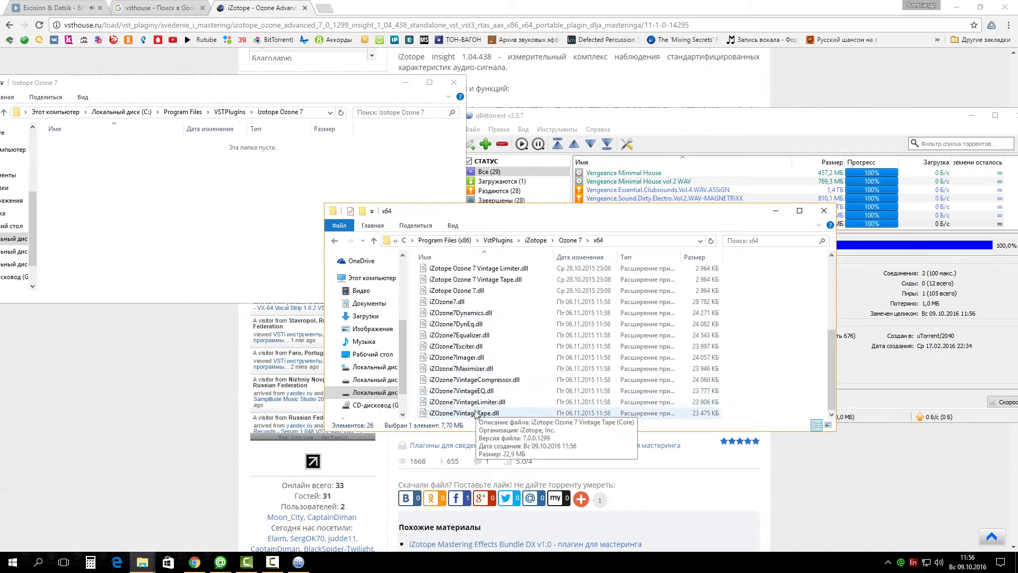
key("ctrl+a")
scroll(481, 330, "up", 4)
left_click_drag(475, 304, 153, 219)
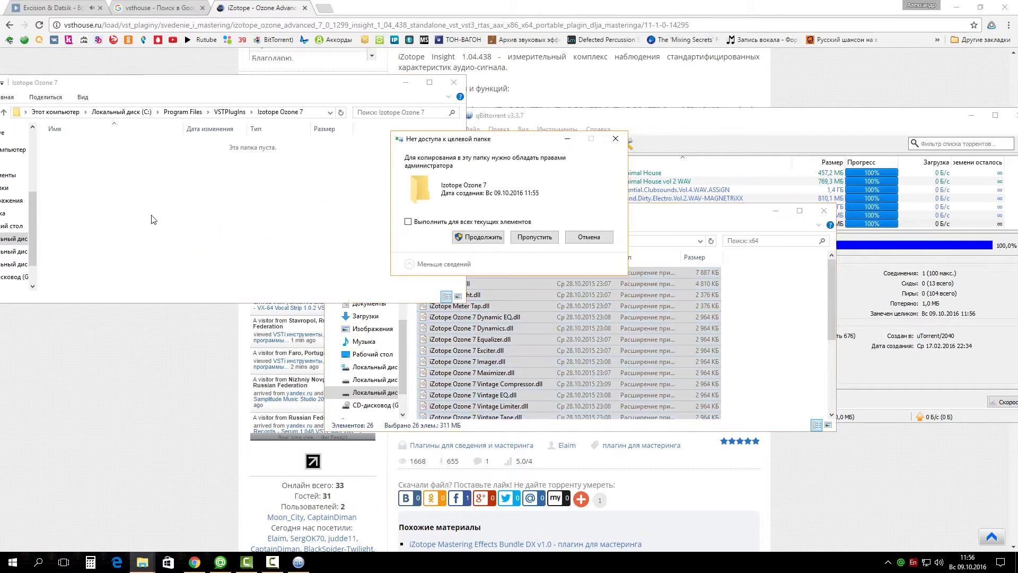
left_click(473, 237)
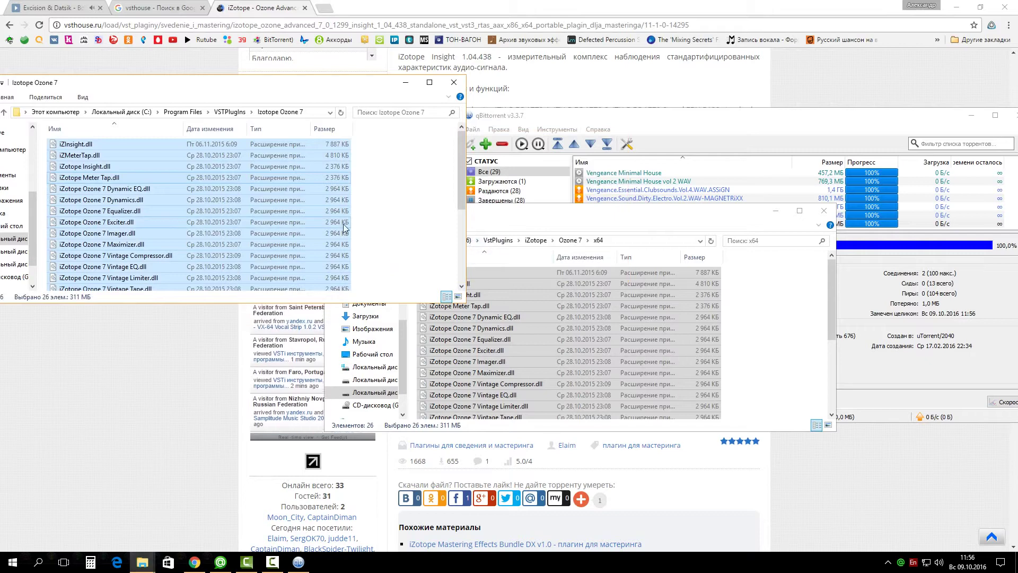
left_click(307, 242)
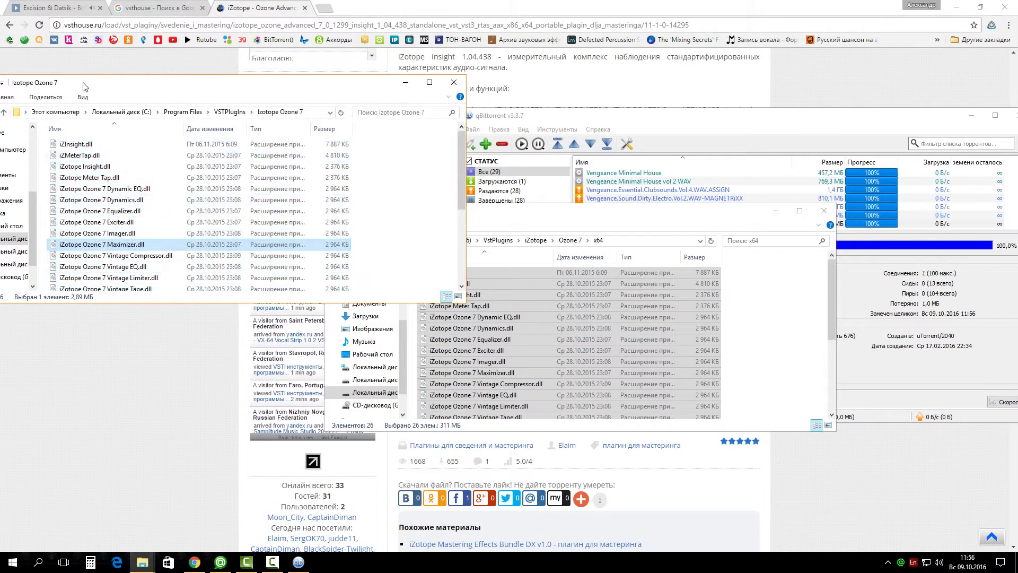
Reposition the Izotope Ozone 7 destination window and open the VST3 folder under Program Files\Common Files on drive C in it.
left_click_drag(96, 83, 144, 39)
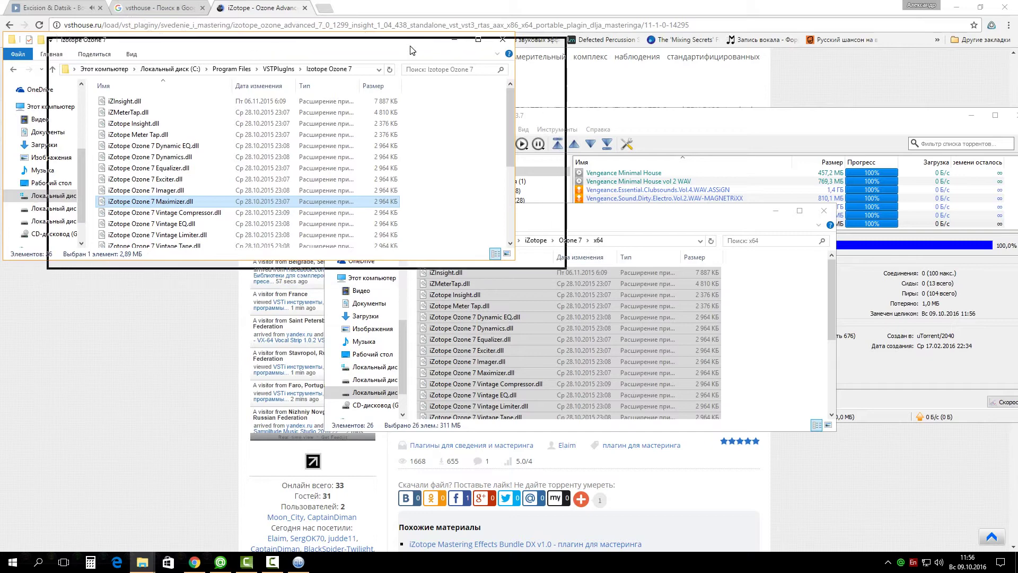
left_click_drag(364, 45, 412, 51)
left_click(63, 77)
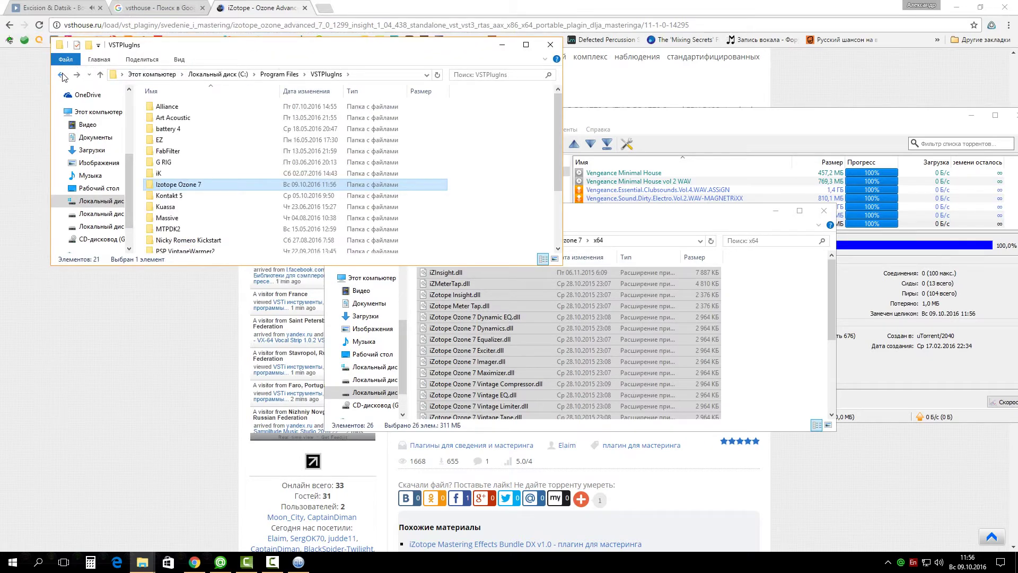
left_click(63, 77)
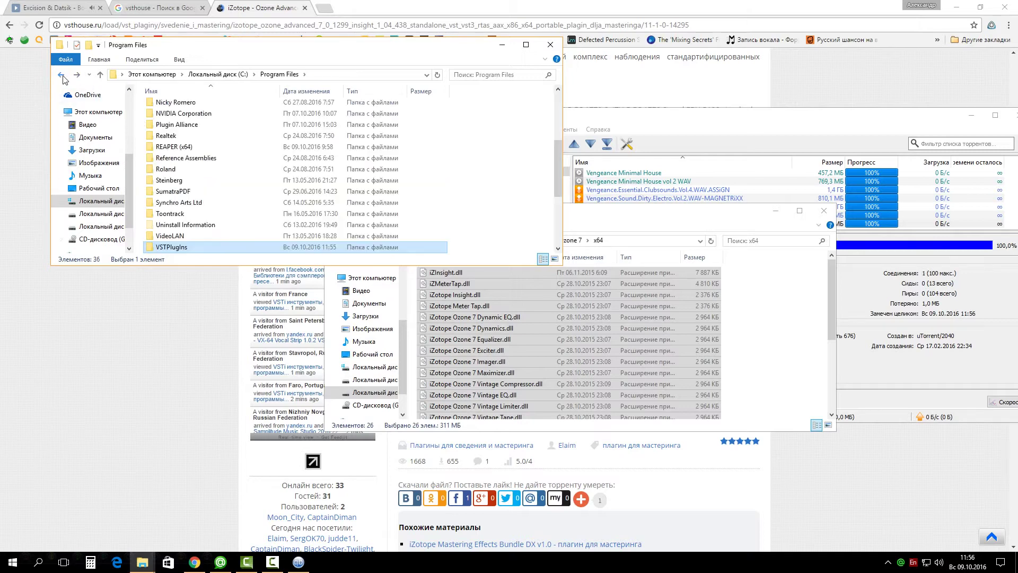
scroll(215, 164, "up", 4)
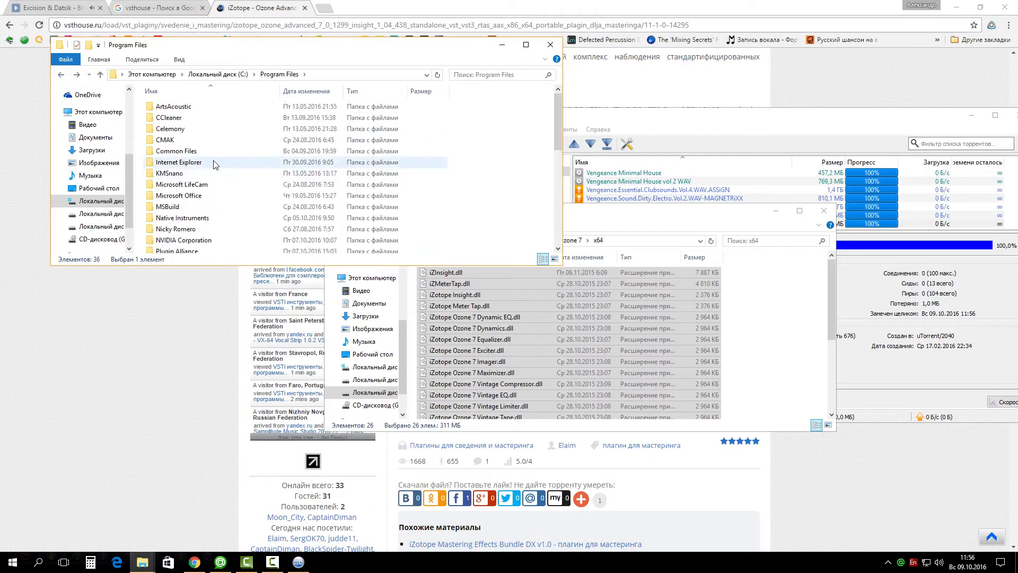
double_click(175, 151)
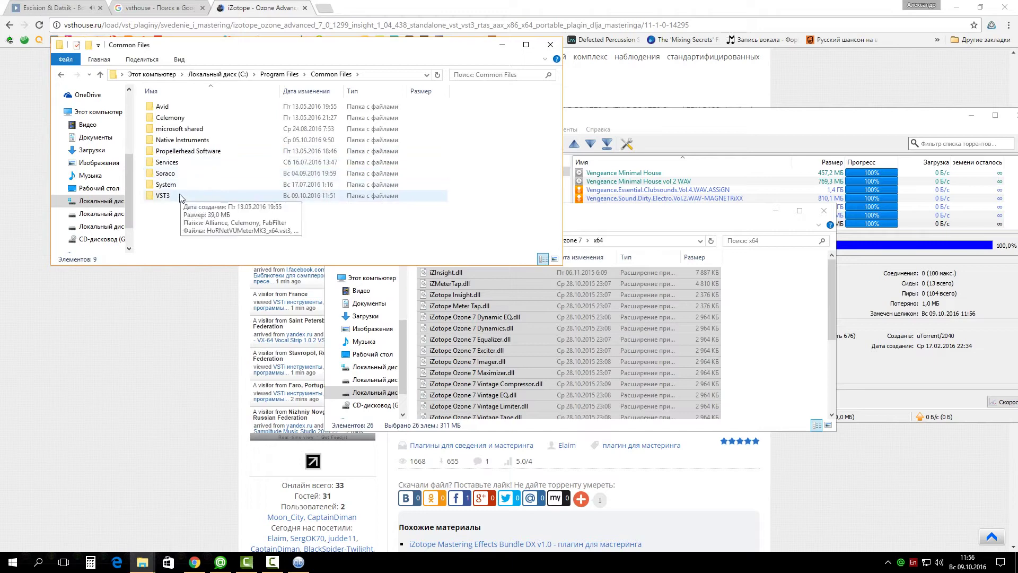
double_click(163, 196)
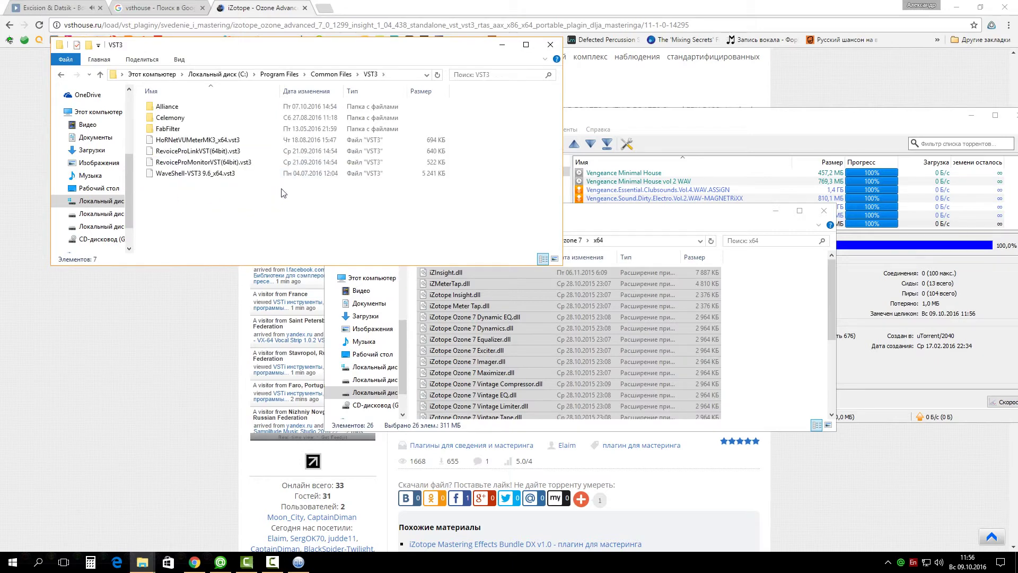
Create a new folder named "Izotope Ozone 7" in the Common Files\VST3 folder.
right_click(296, 221)
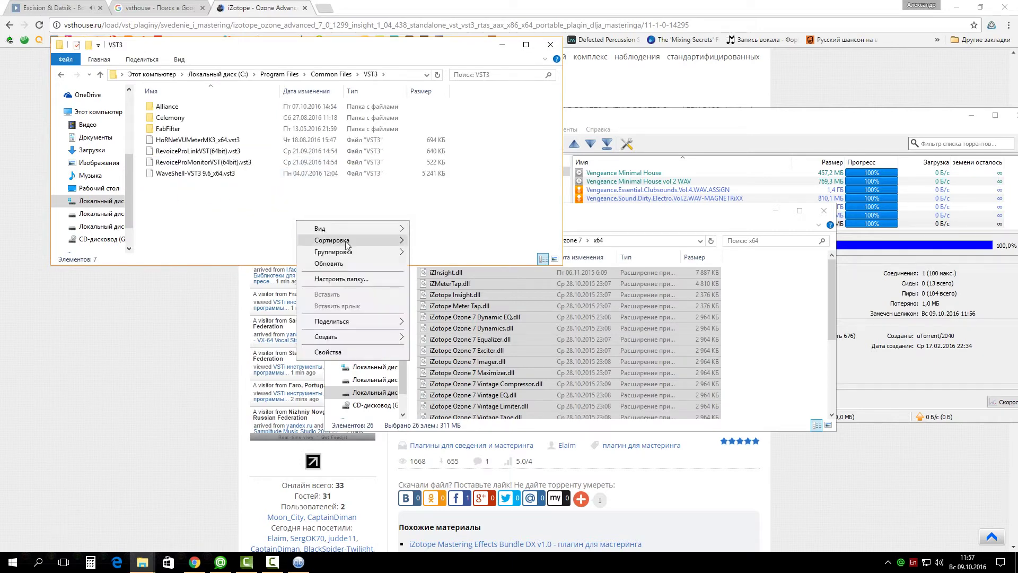
mouse_move(386, 338)
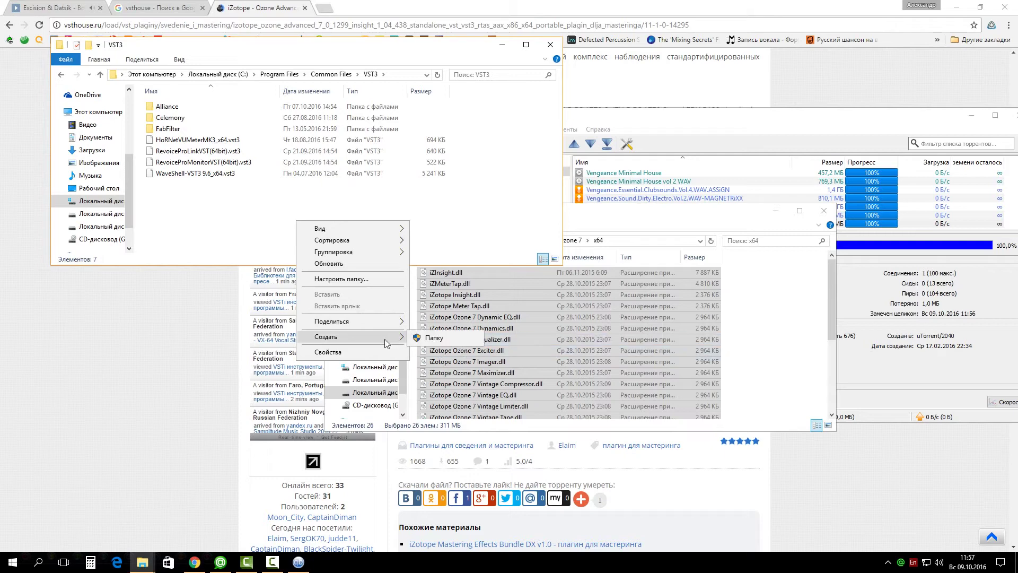
left_click(419, 338)
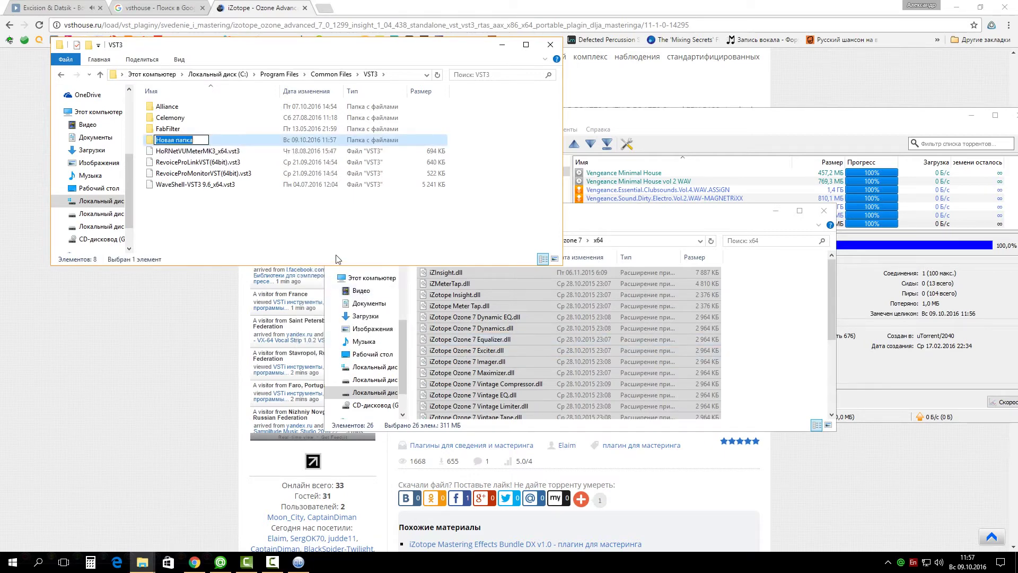
type("Izotope Ozone")
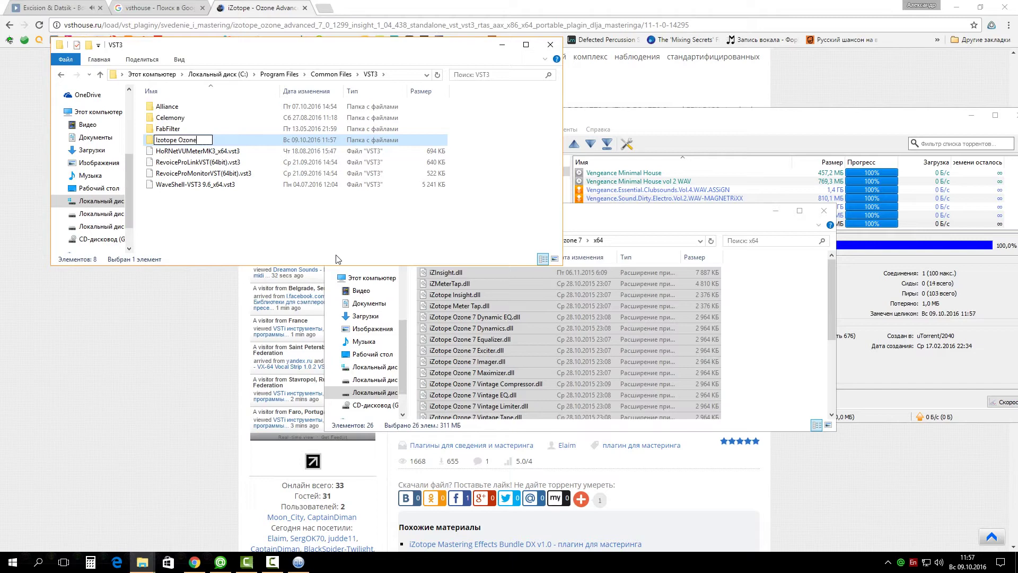
type("7")
key("Return")
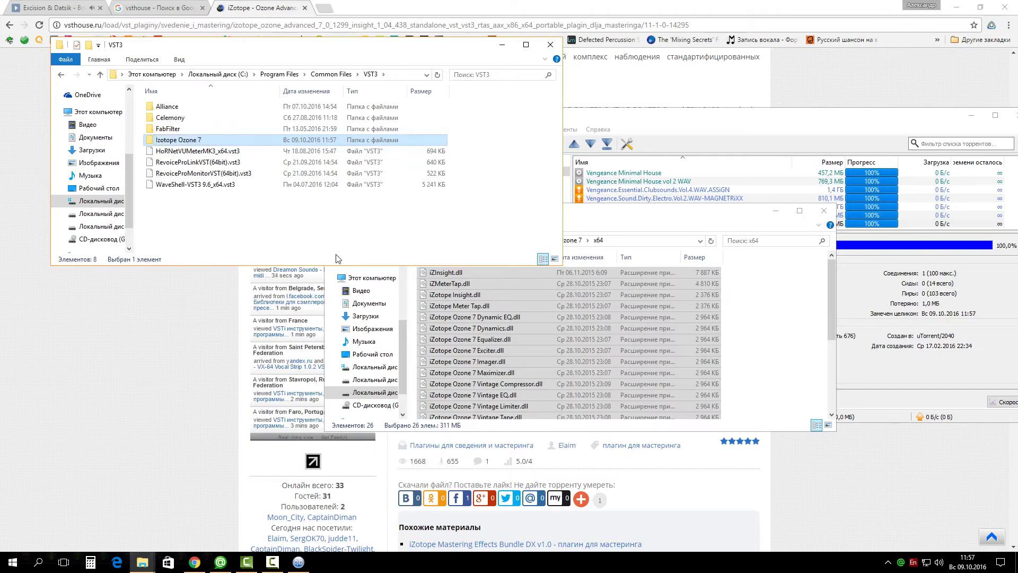
Return from the x64 folder to the package's C folder, checking Common Files in Program Files (x86) on the way.
left_click(477, 317)
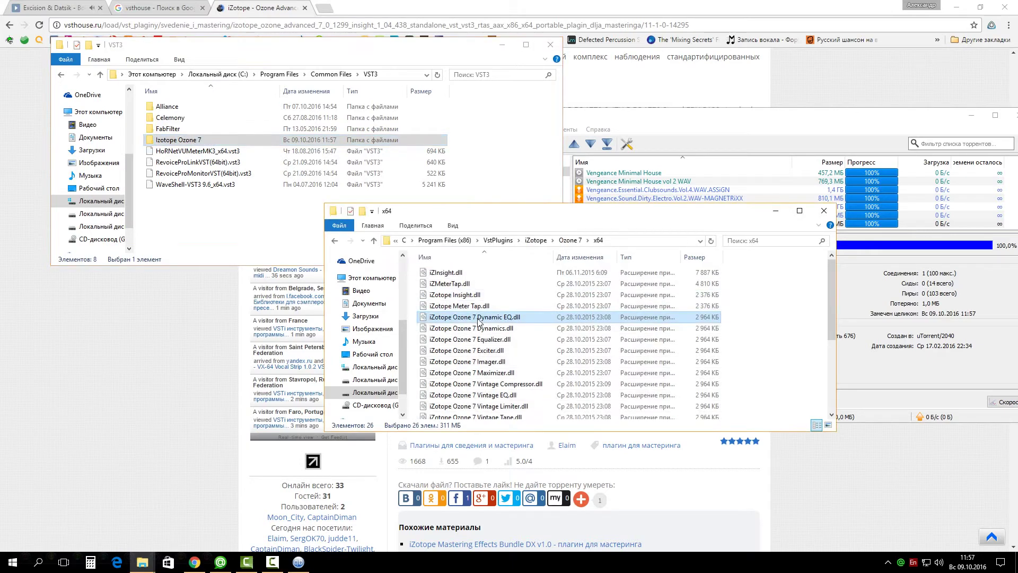
left_click(336, 241)
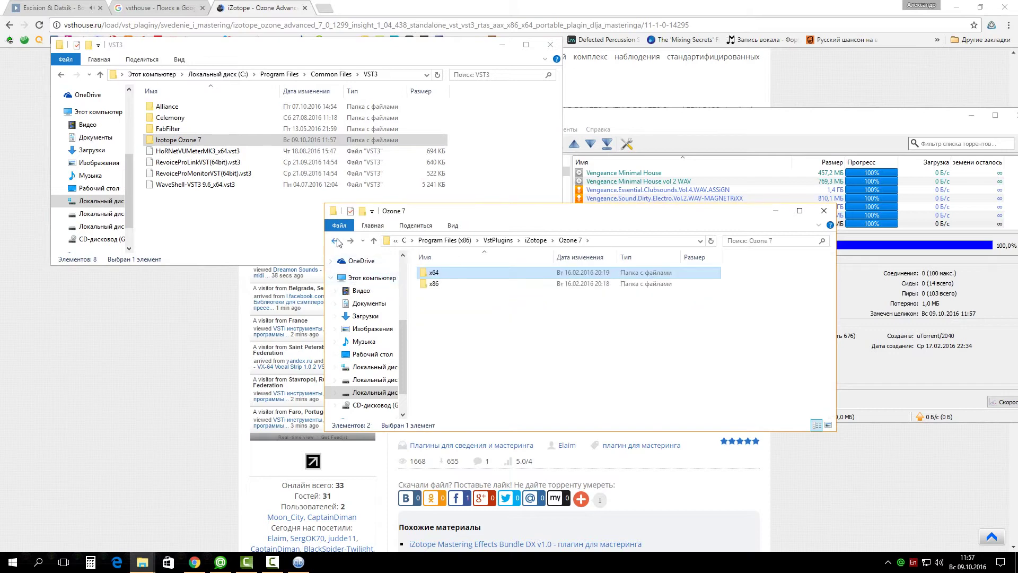
left_click(337, 241)
left_click(337, 241)
left_click(336, 241)
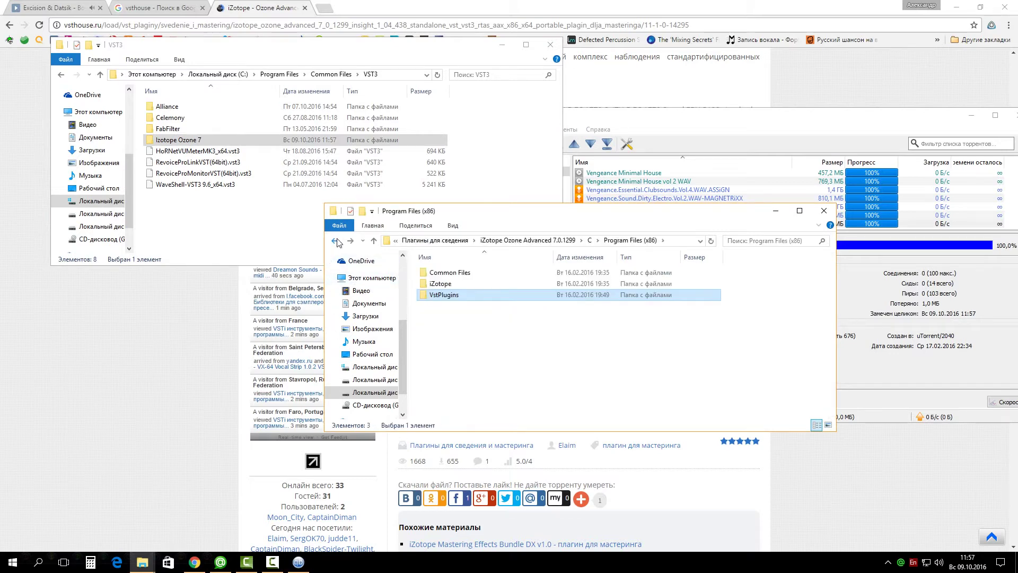
key("Home")
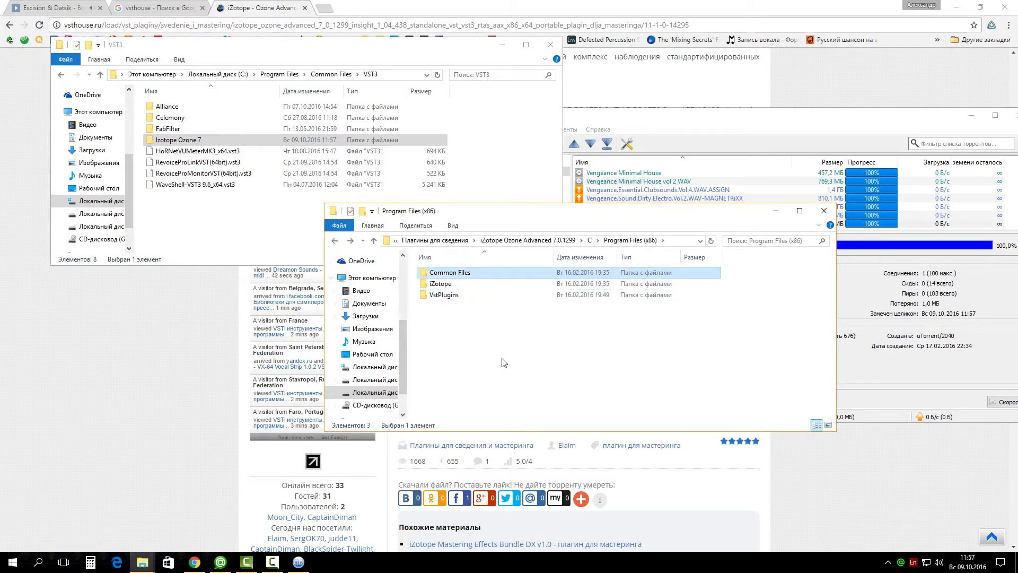
key("Return")
key("BackSpace")
key("BackSpace")
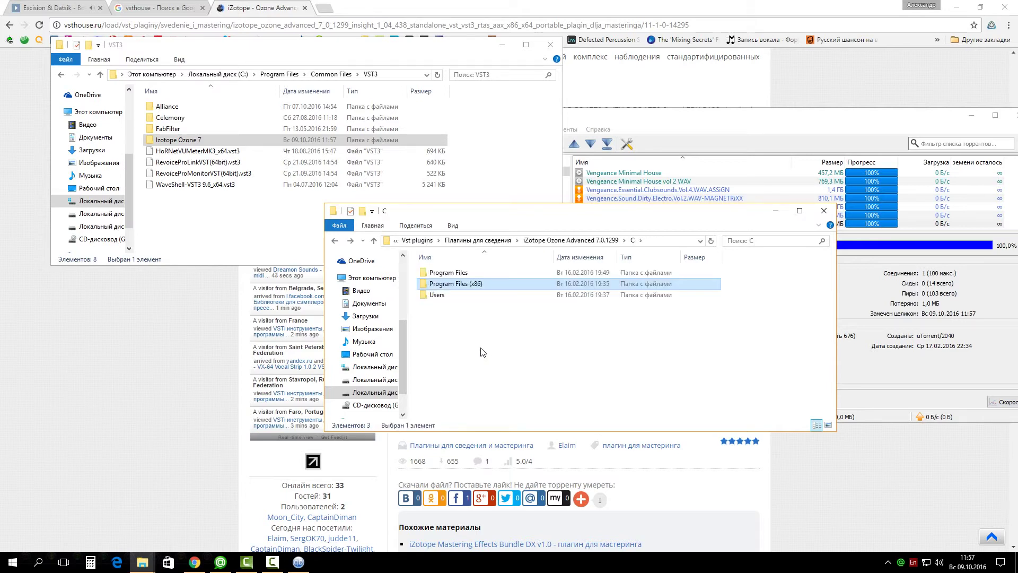
Open the package's Program Files\Common Files\VST3\iZotope folder.
key("Up")
key("Return")
key("Down")
key("Return")
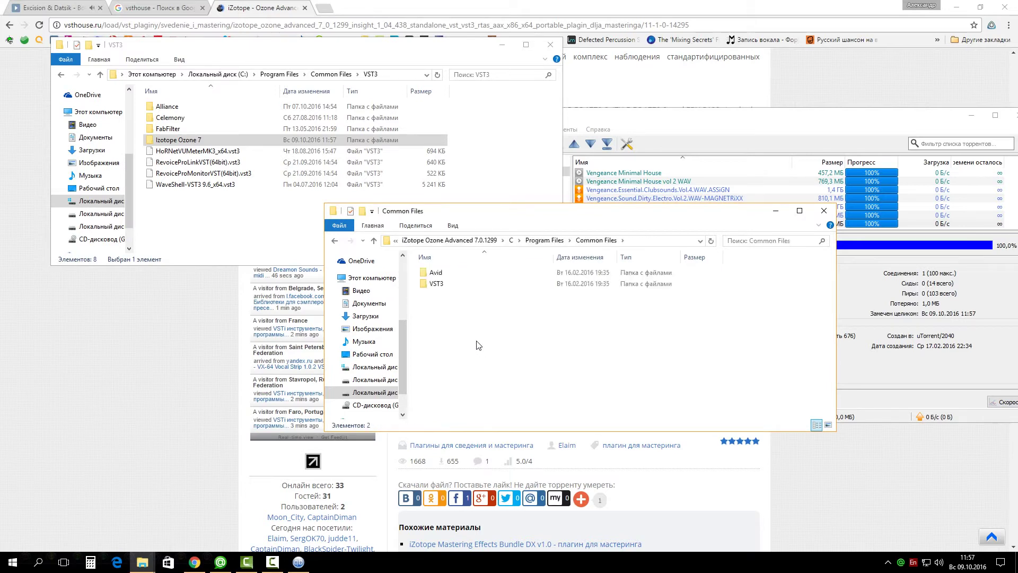
key("Down")
key("Down")
key("Return")
key("Down")
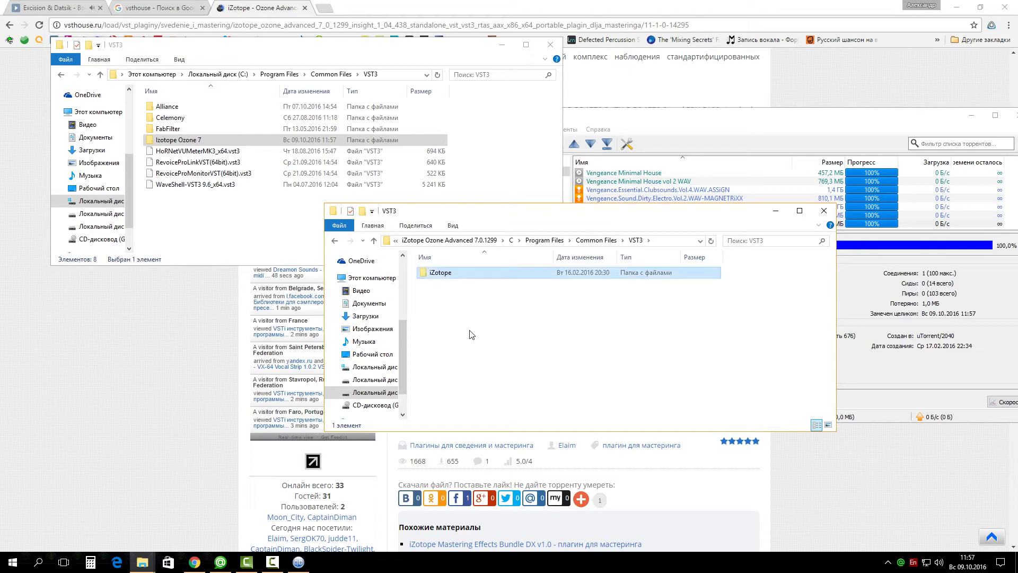
key("Return")
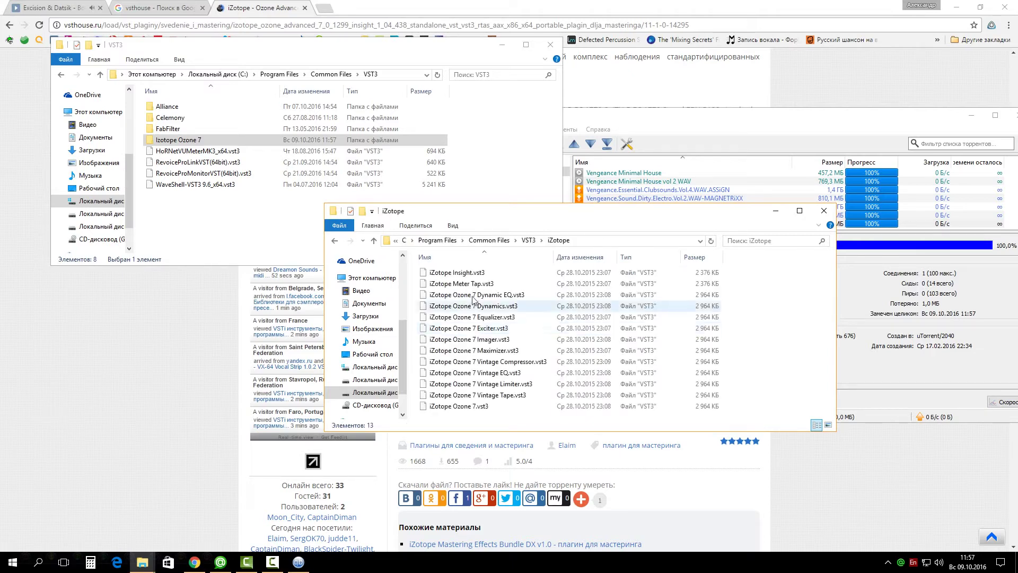
Copy all VST3 files from the package's iZotope folder into the Izotope Ozone 7 folder under Common Files\VST3, granting administrator permission.
left_click(468, 276)
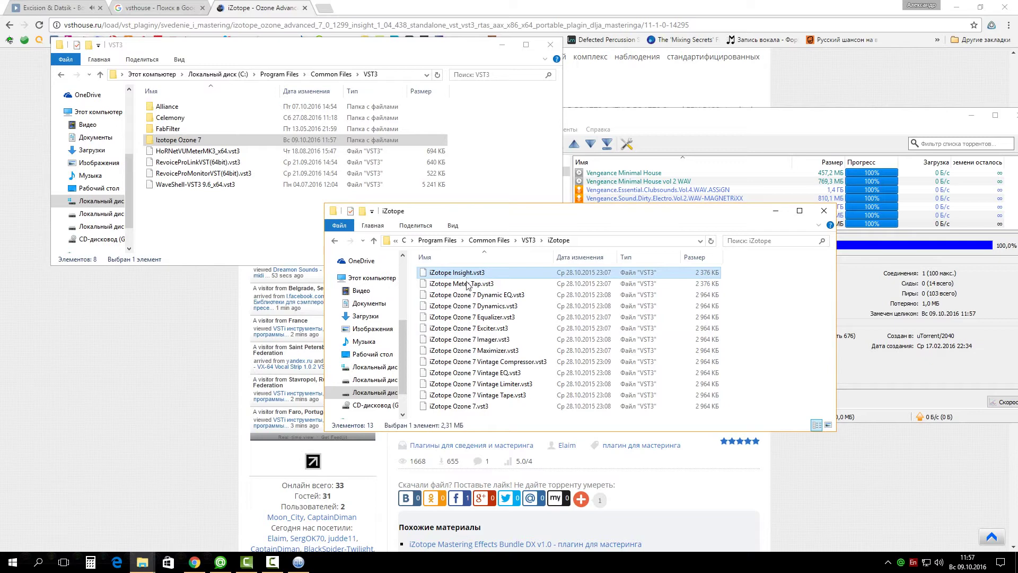
left_click(480, 406, "ctrl")
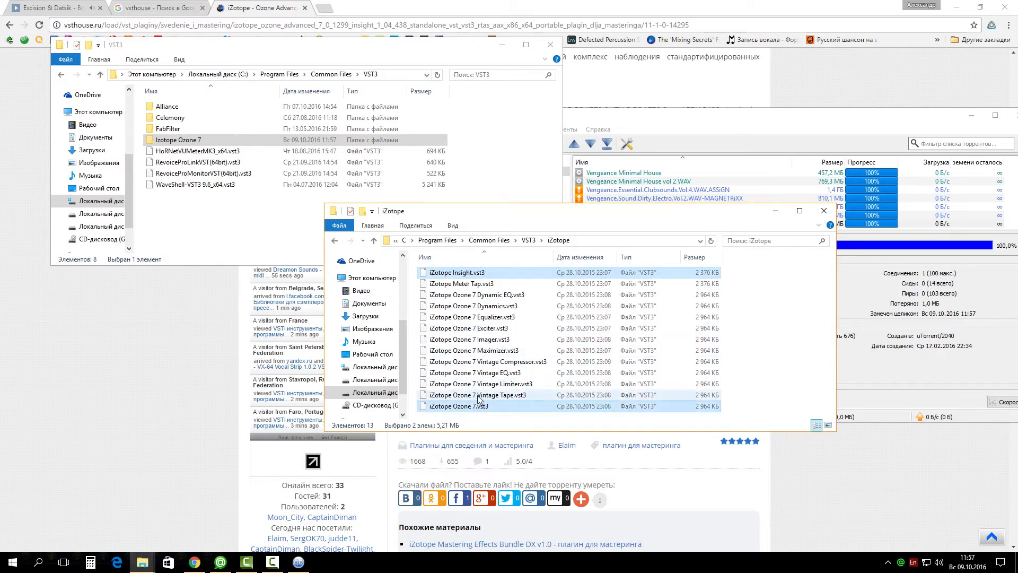
left_click(478, 406)
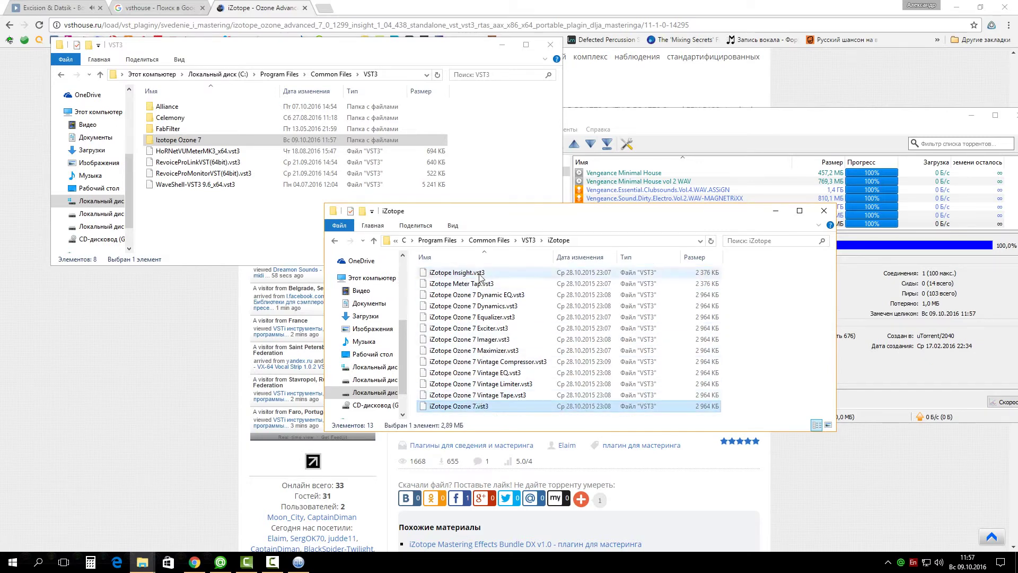
left_click(479, 275, "shift")
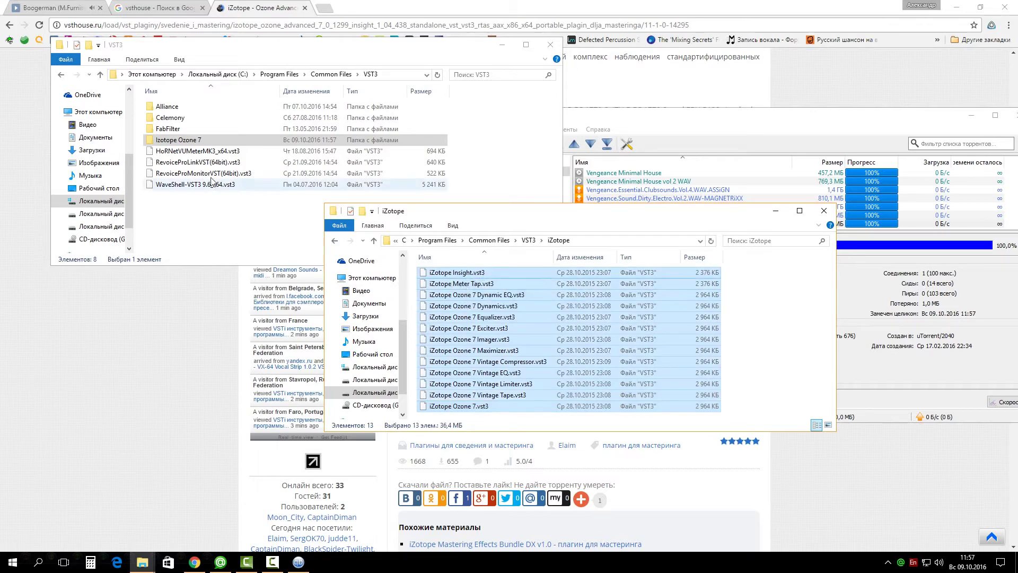
double_click(214, 140)
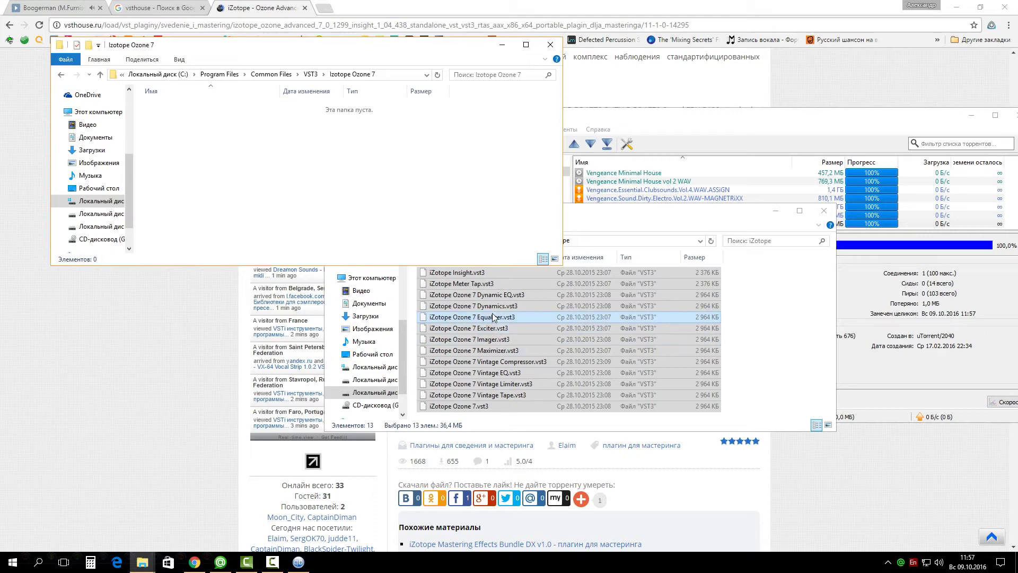
left_click_drag(493, 316, 281, 195)
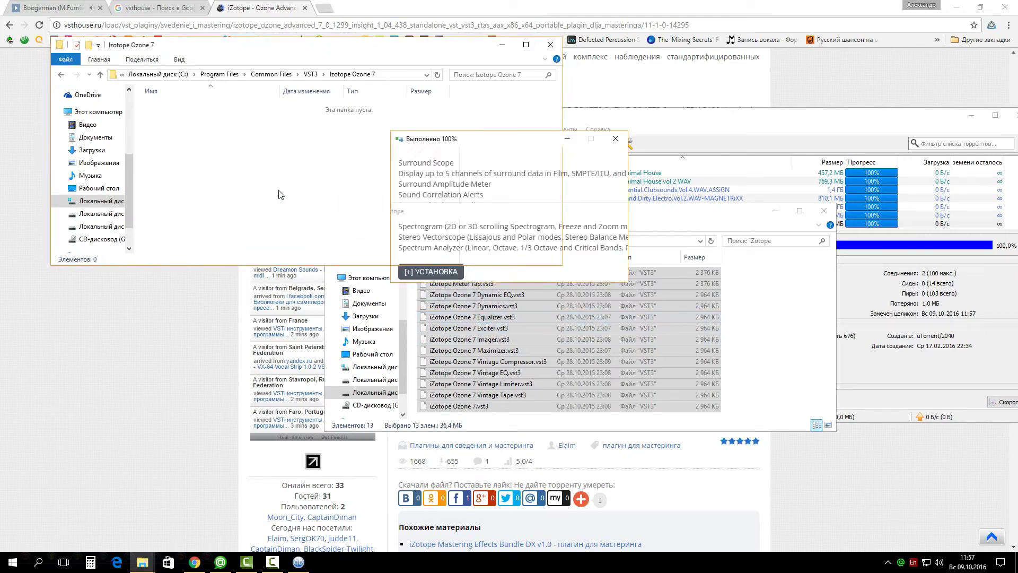
left_click(470, 240)
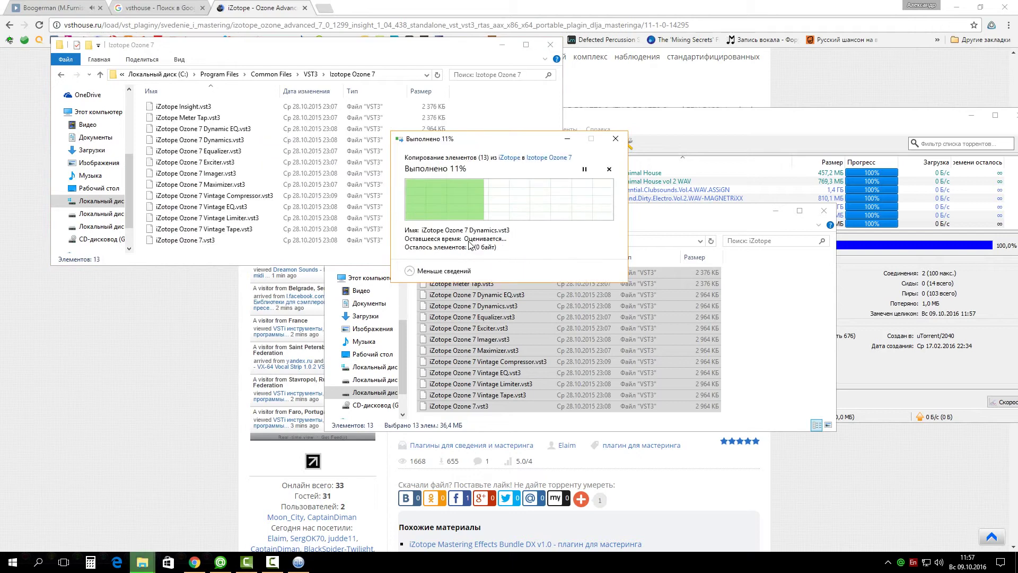
Open the package's C\Program Files (x86)\VstPlugins\iZotope\Ozone 7\x64 folder in the source window.
left_click(469, 321)
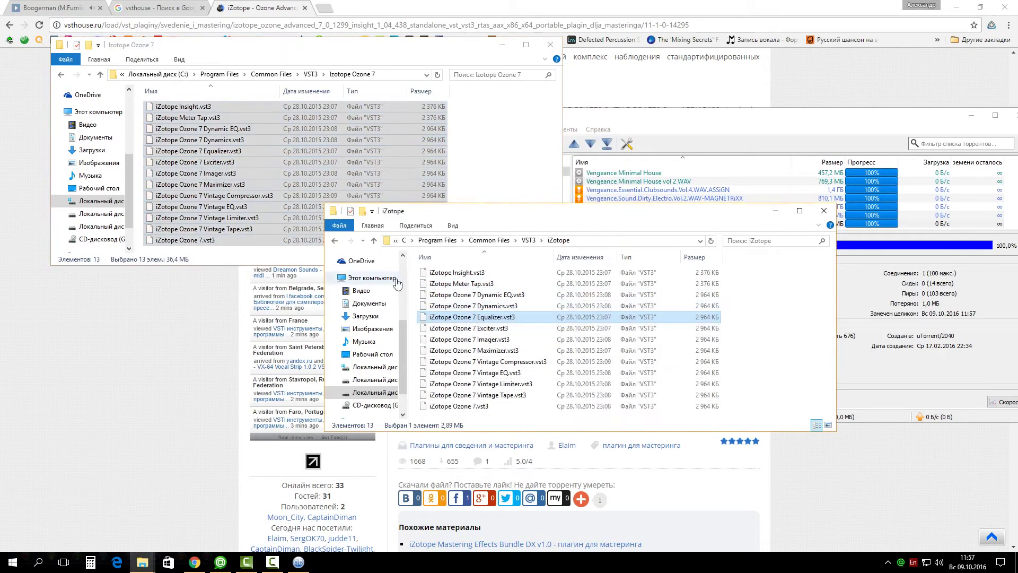
left_click(337, 243)
left_click(337, 244)
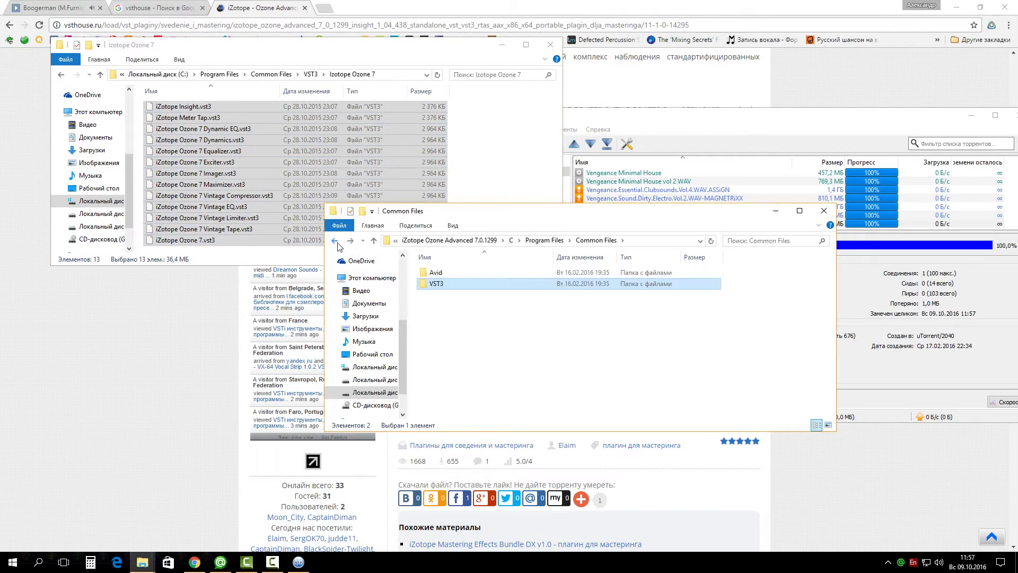
left_click(337, 243)
left_click(337, 243)
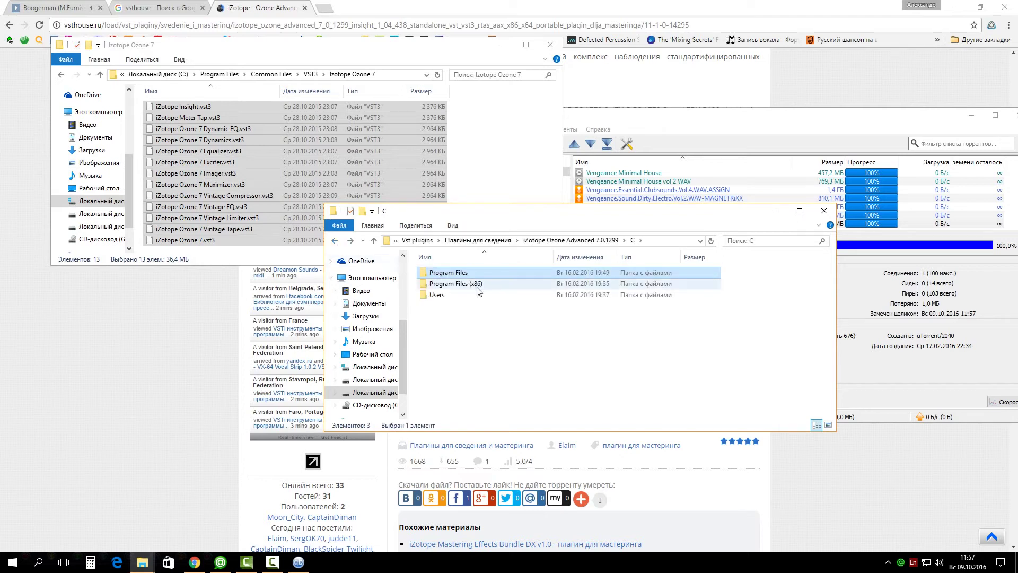
double_click(459, 283)
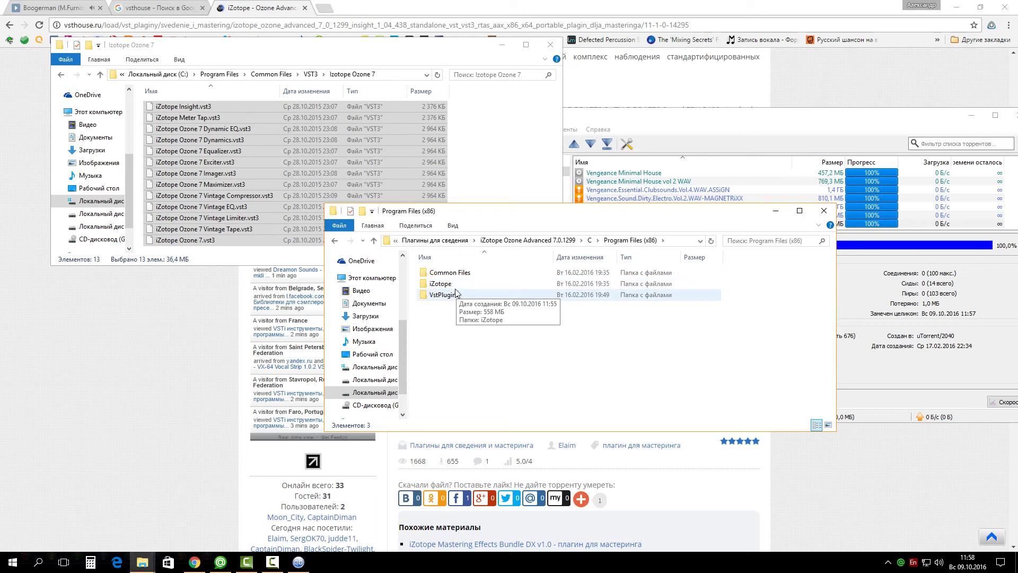
left_click(457, 275)
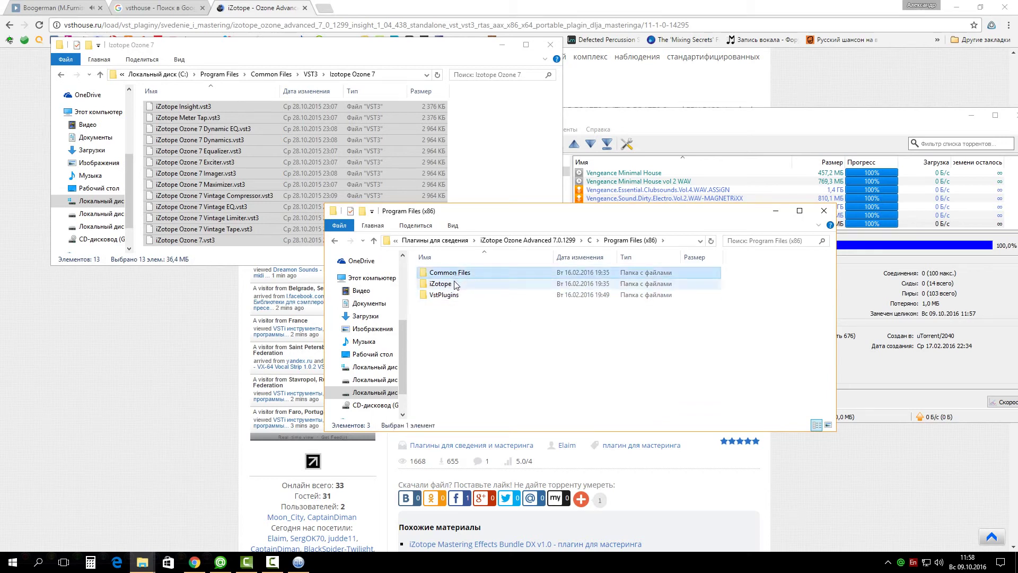
double_click(445, 295)
double_click(455, 280)
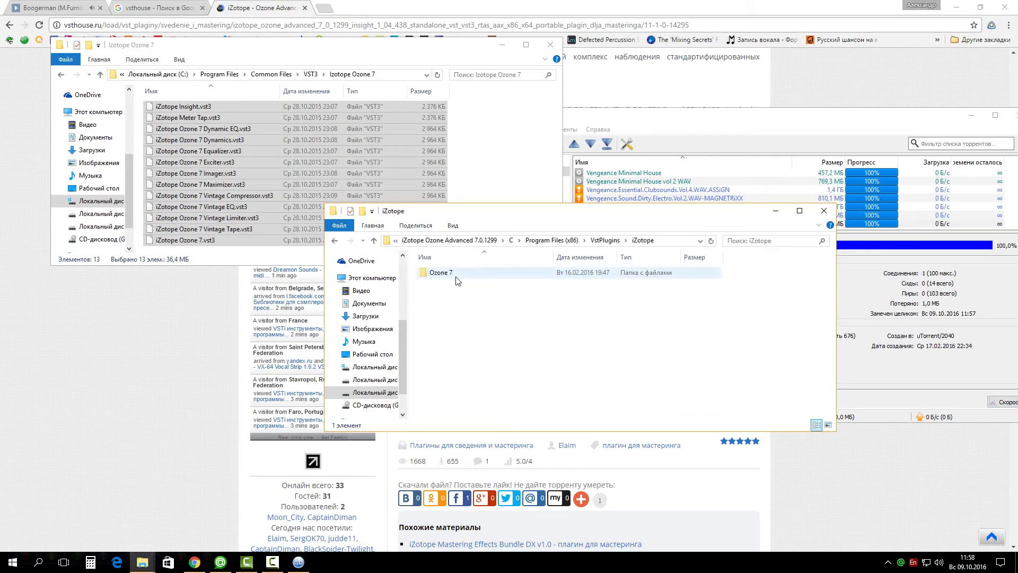
double_click(454, 276)
double_click(451, 275)
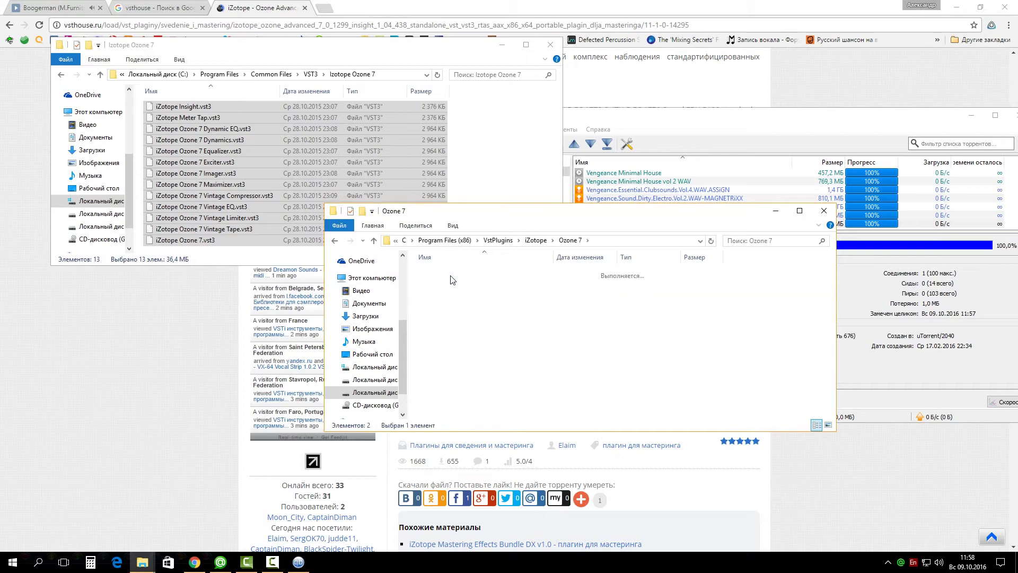
Copy all DLL files from the x64 folder into the Izotope Ozone 7 folder under Common Files\VST3, granting administrator permission.
scroll(460, 294, "down", 4)
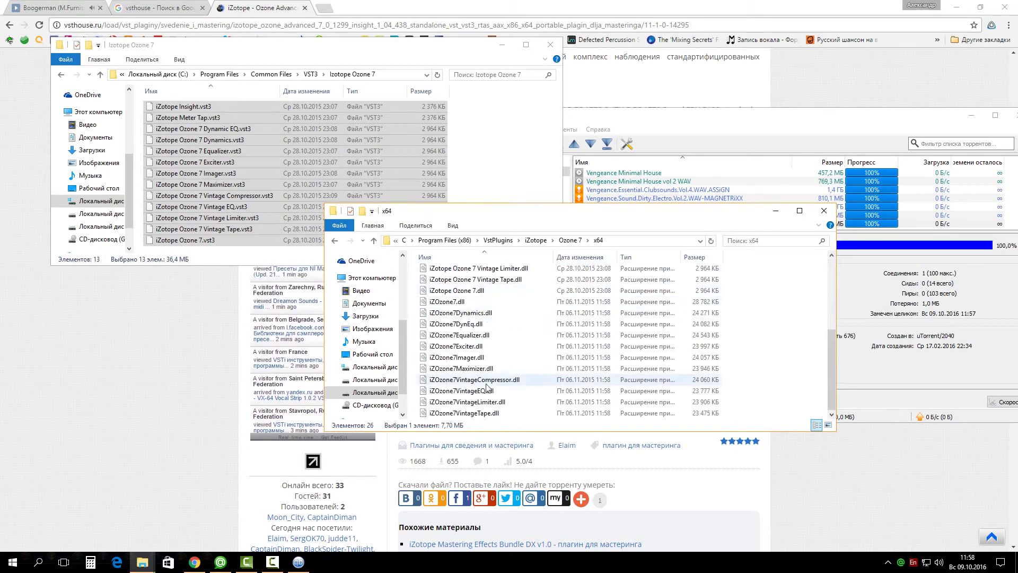
key("ctrl+a")
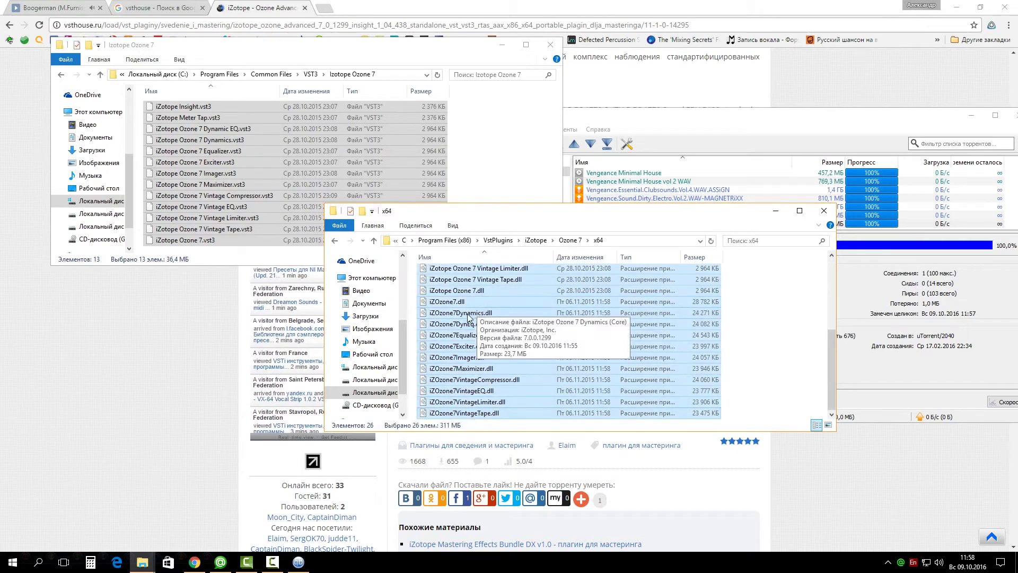
left_click_drag(488, 310, 501, 173)
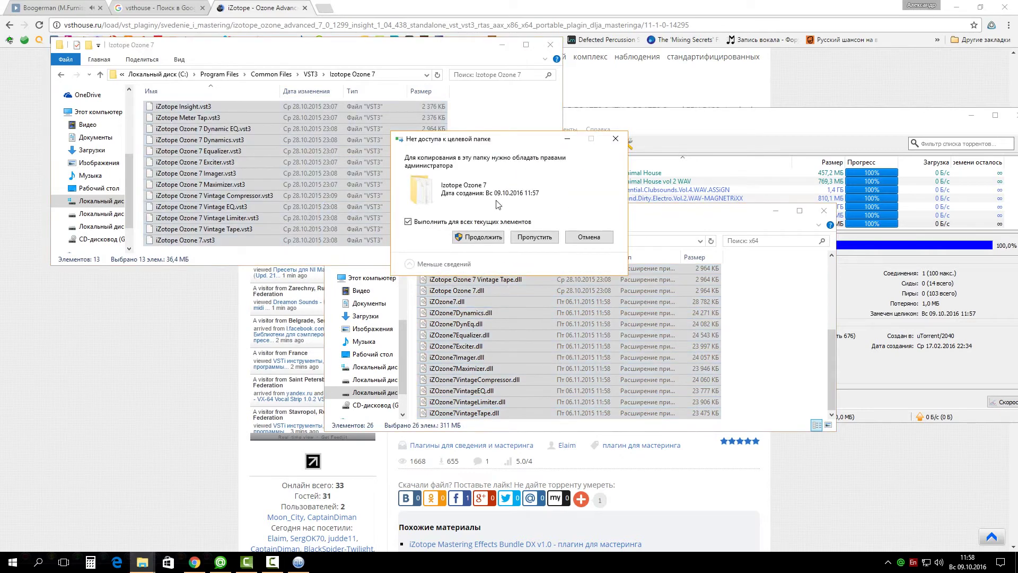
left_click(483, 241)
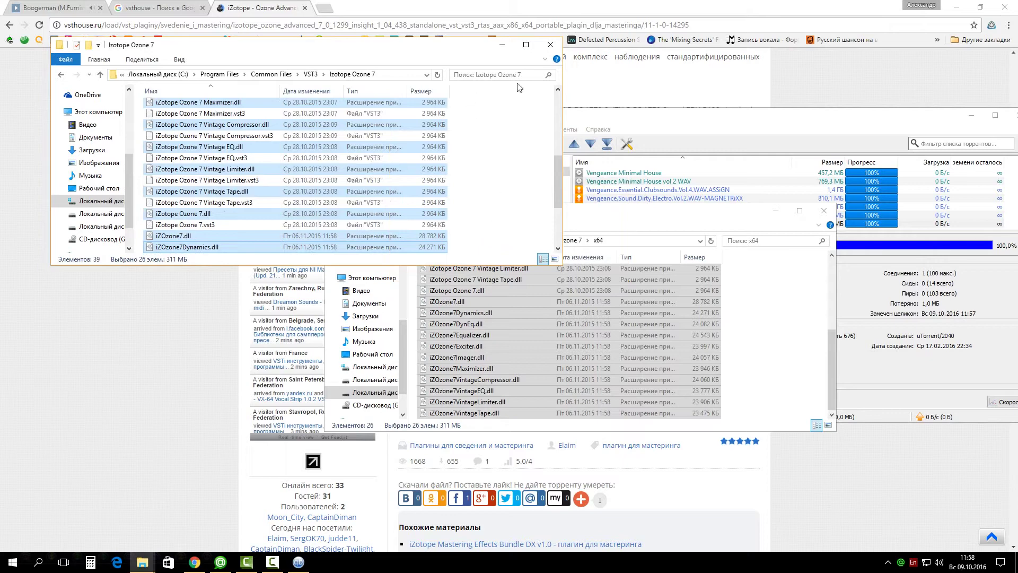
Return the destination window to drive C and open the Пользователи folder.
left_click(61, 75)
left_click(61, 75)
left_click(61, 75)
left_click(61, 74)
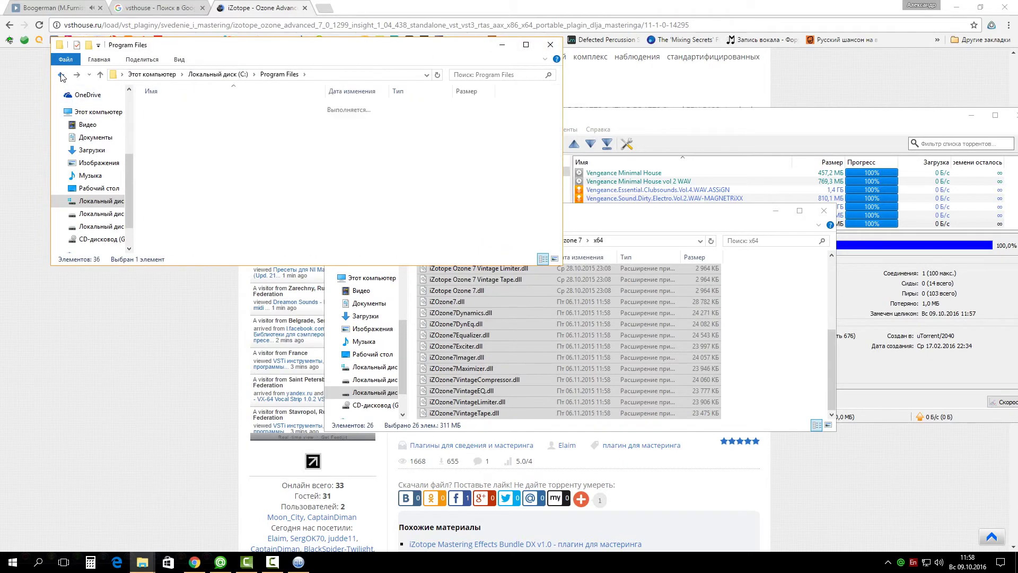
double_click(200, 223)
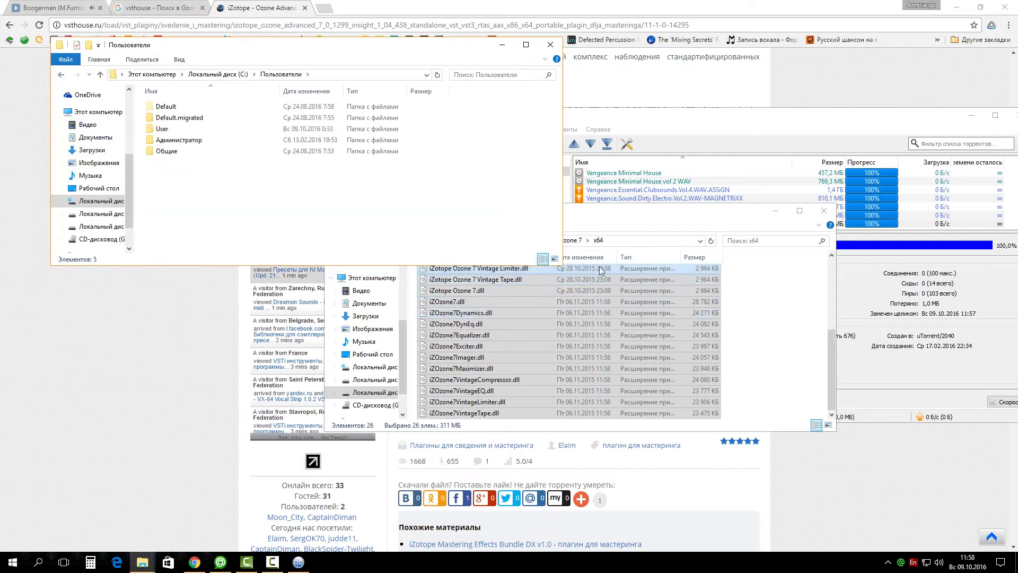
Return the source window from the x64 folder to the package's C folder.
left_click(644, 231)
left_click(334, 242)
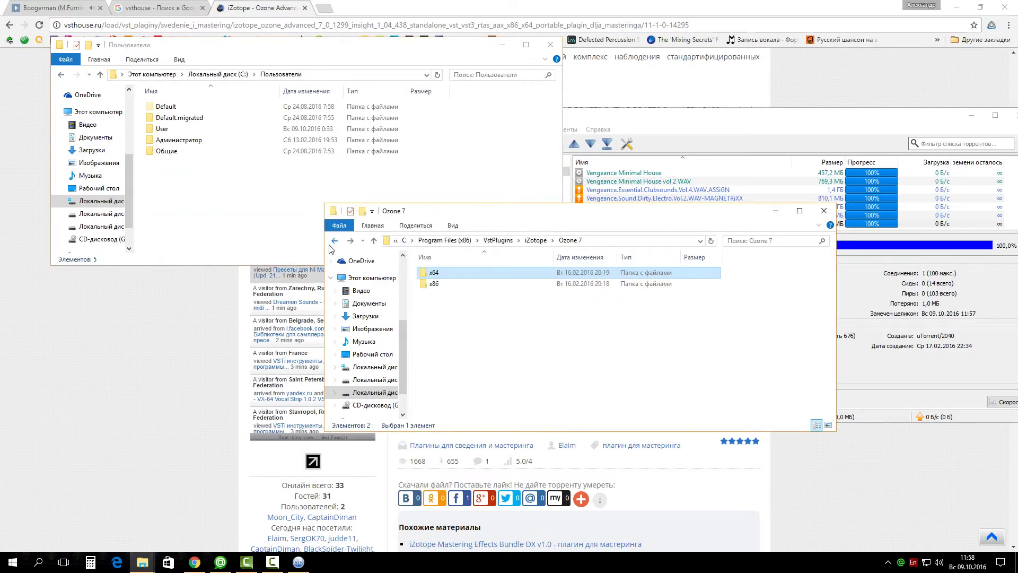
left_click(334, 242)
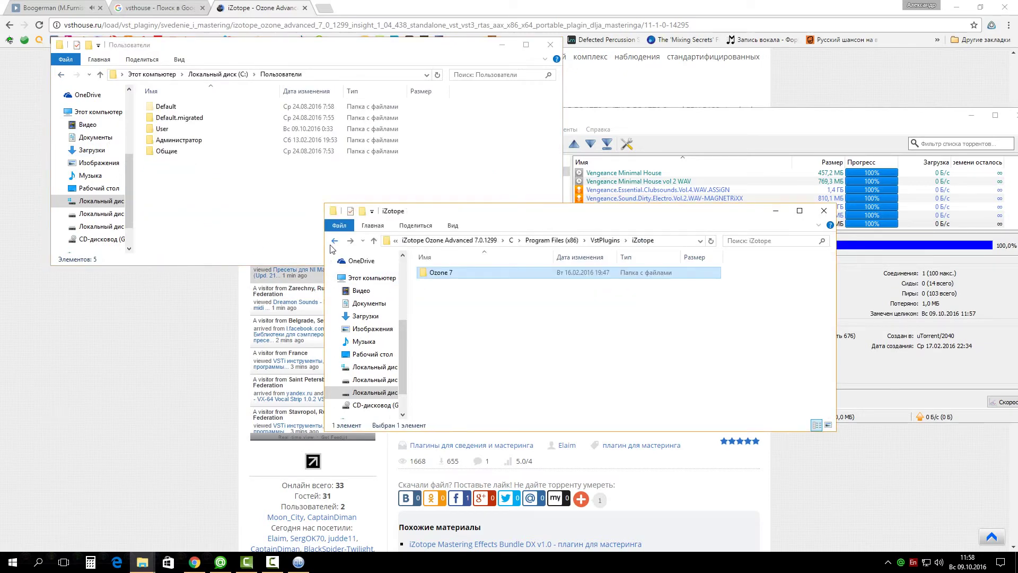
left_click(332, 244)
left_click(332, 244)
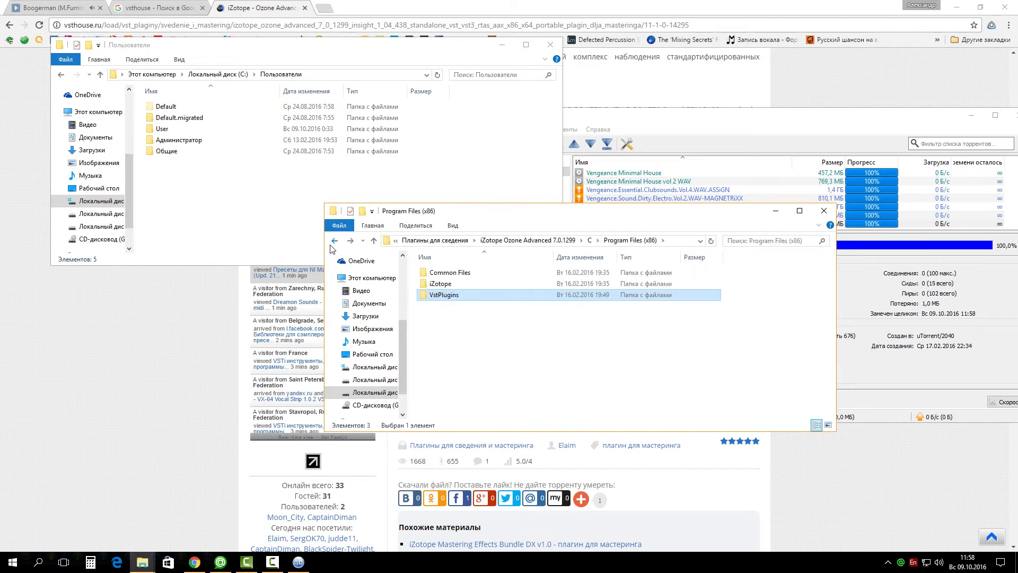
left_click(334, 241)
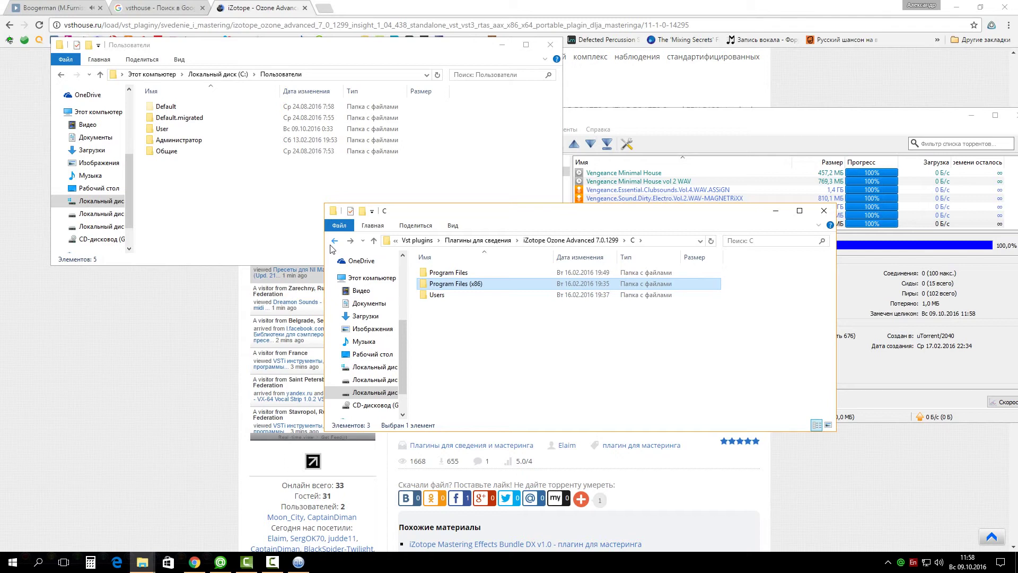
left_click(332, 244)
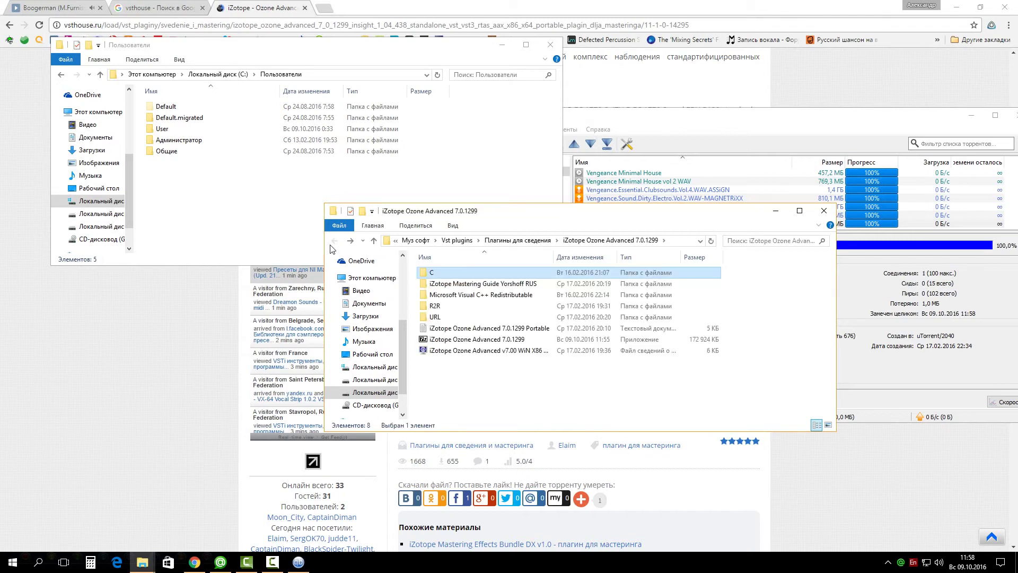
double_click(451, 274)
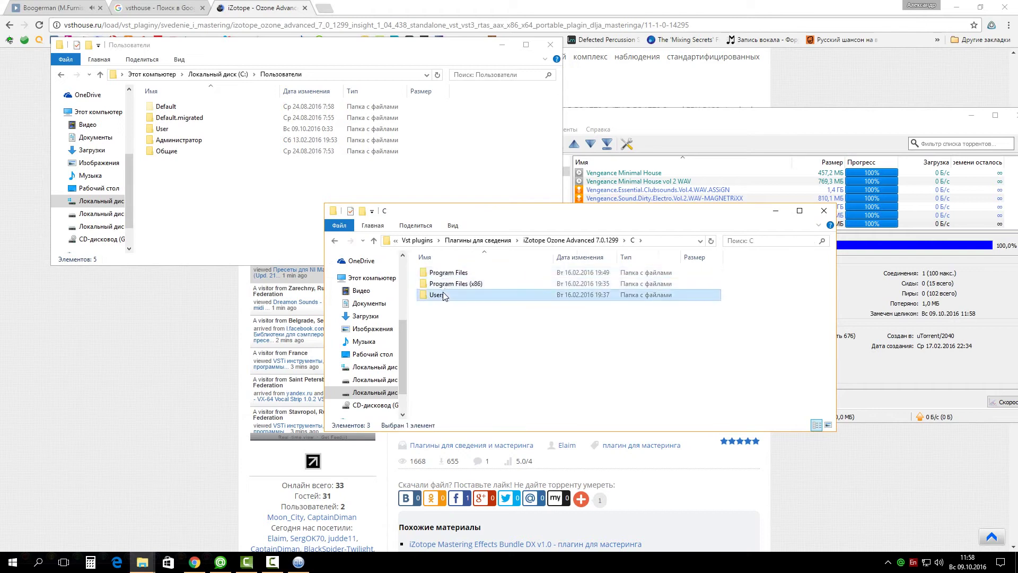
Copy the iZotope folder from the package's Users\[USER NAME]\Documents folder to the clipboard.
double_click(444, 294)
double_click(450, 272)
double_click(450, 272)
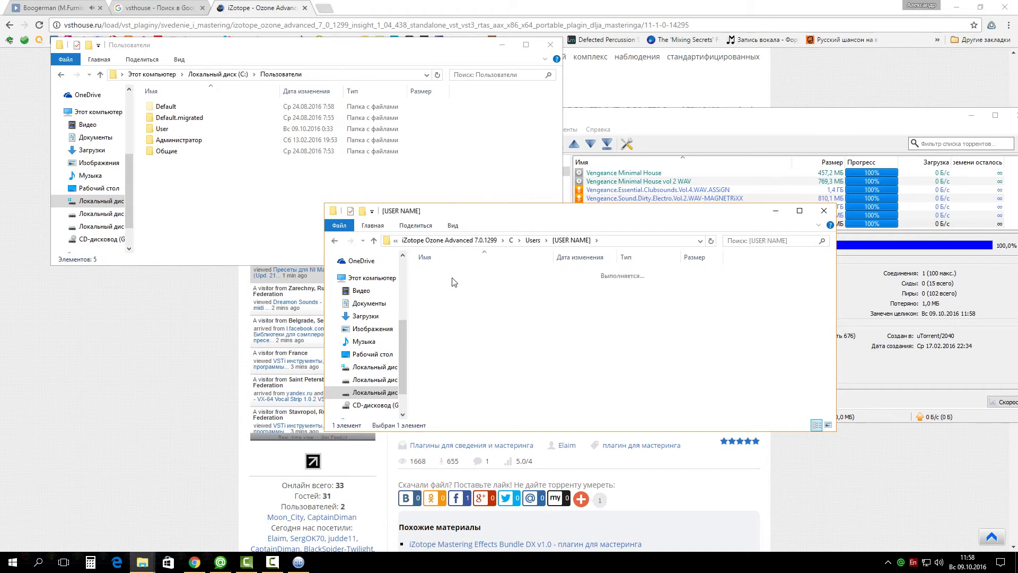
double_click(457, 273)
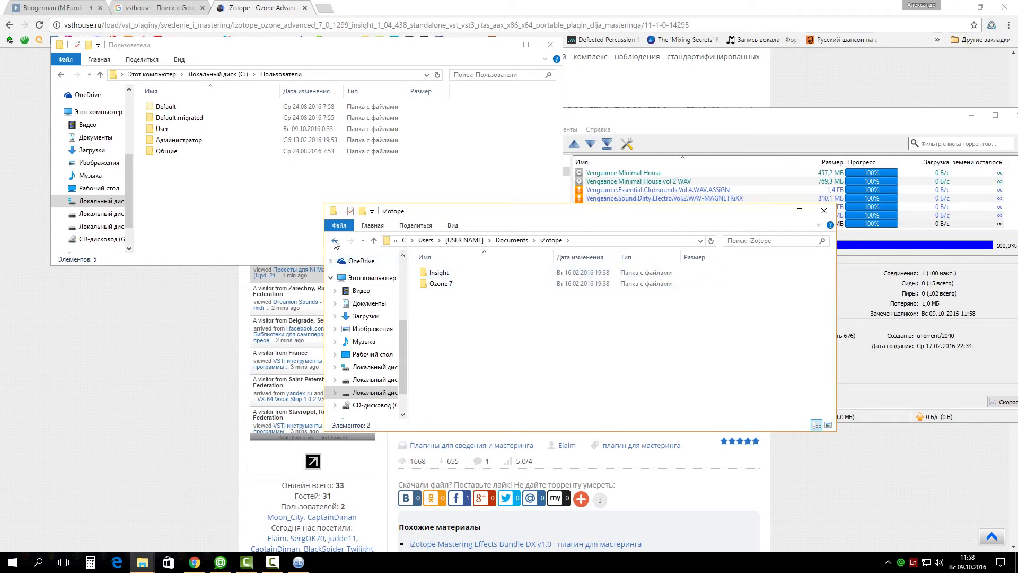
left_click(334, 240)
right_click(438, 278)
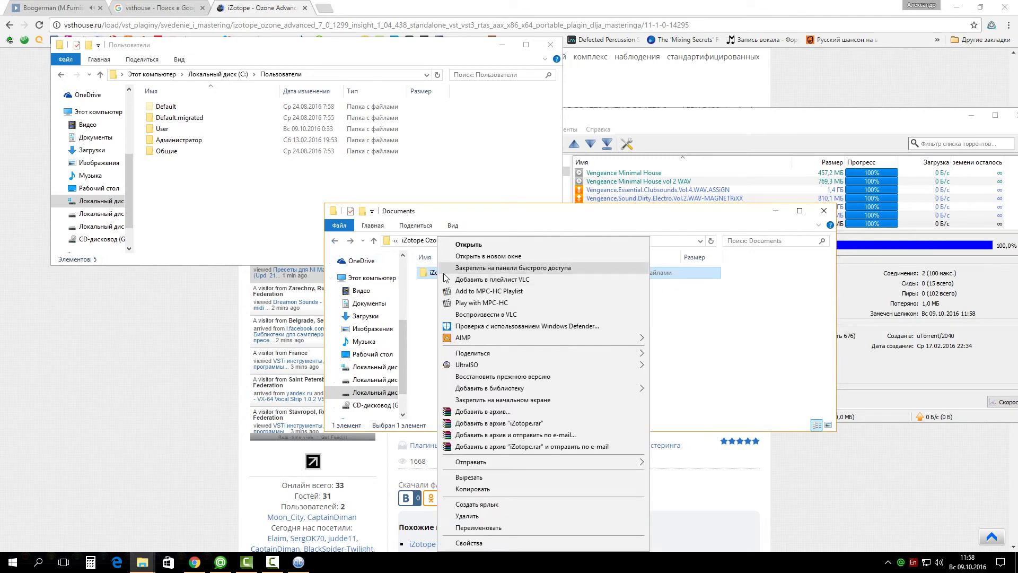
left_click(466, 488)
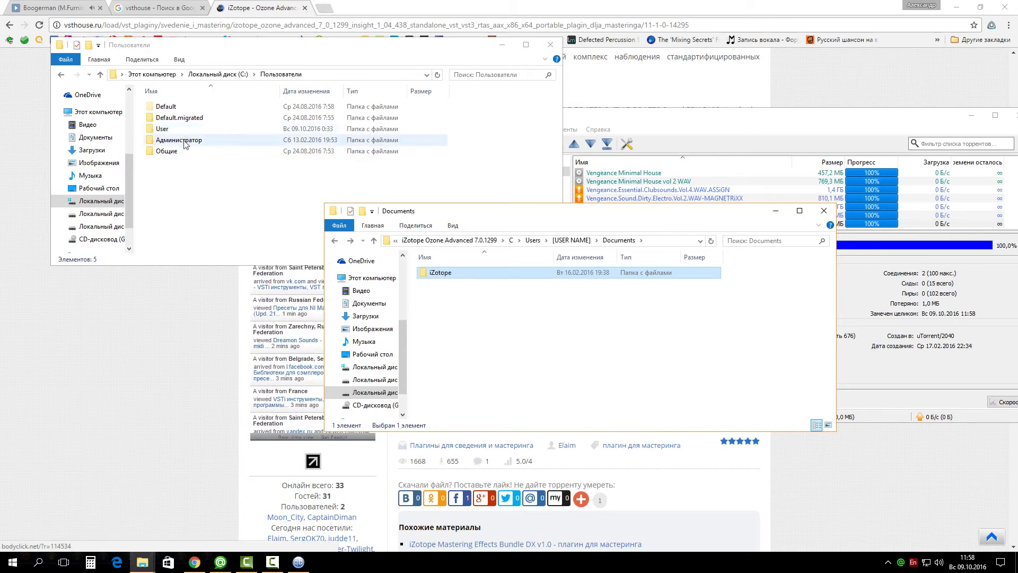
Paste the copied iZotope folder into Пользователи\User\Документы on drive C.
left_click(65, 75)
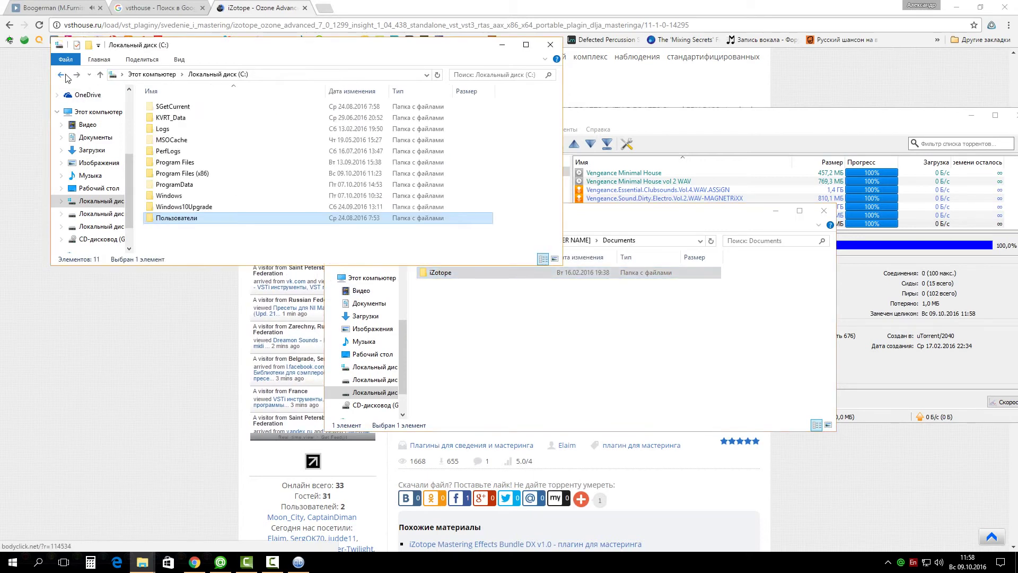
double_click(203, 216)
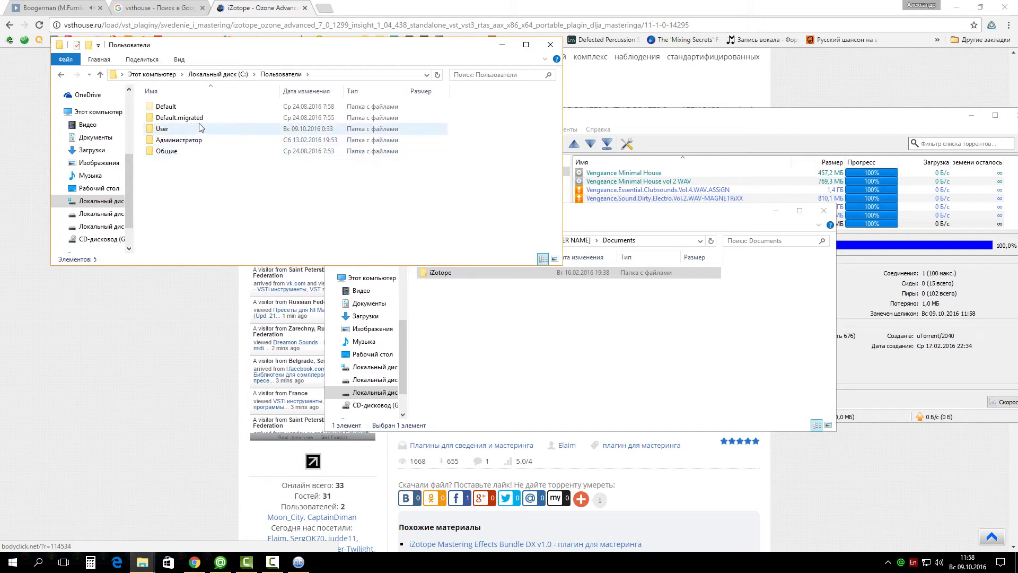
double_click(179, 131)
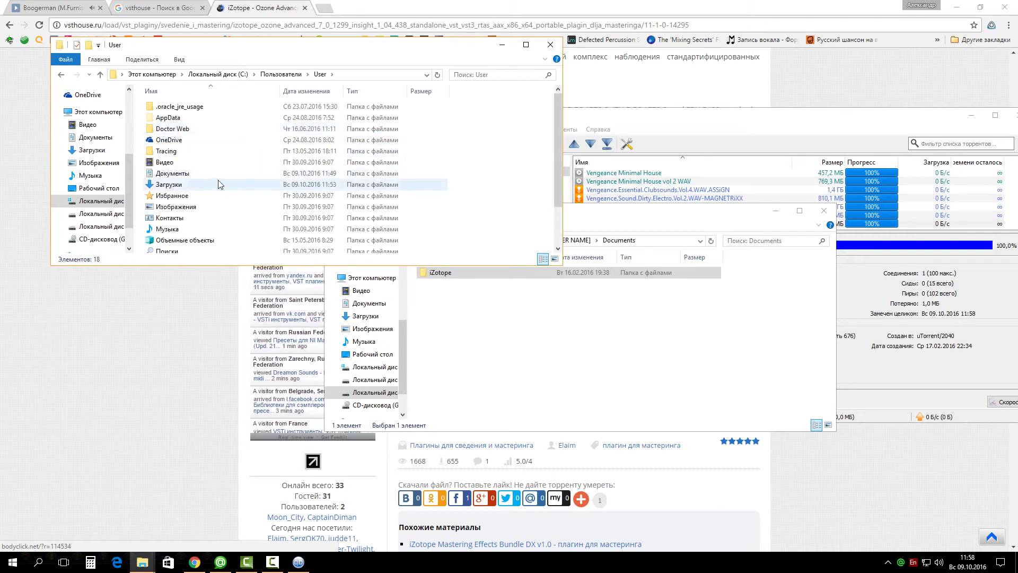
left_click(199, 178)
double_click(200, 179)
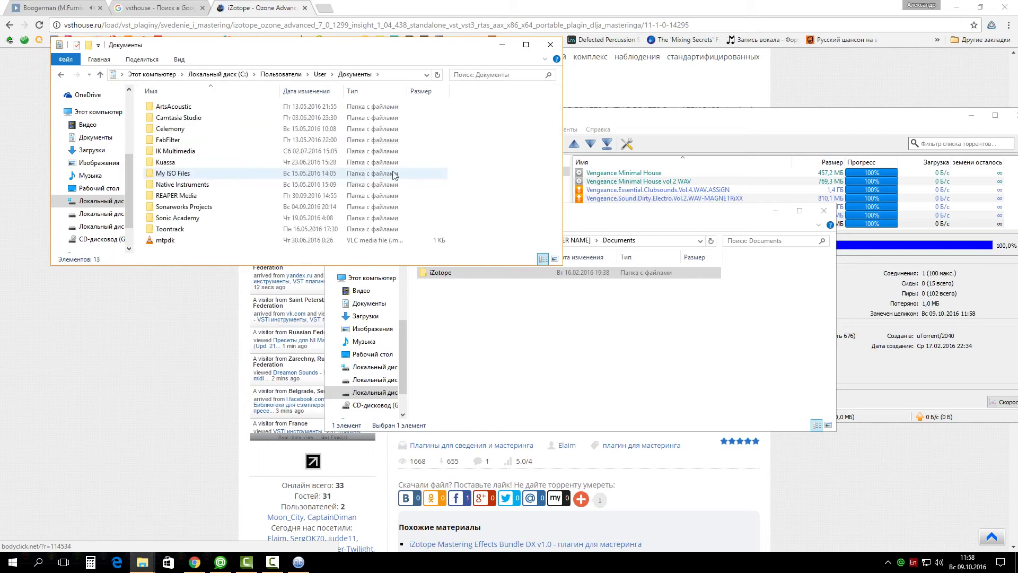
right_click(520, 185)
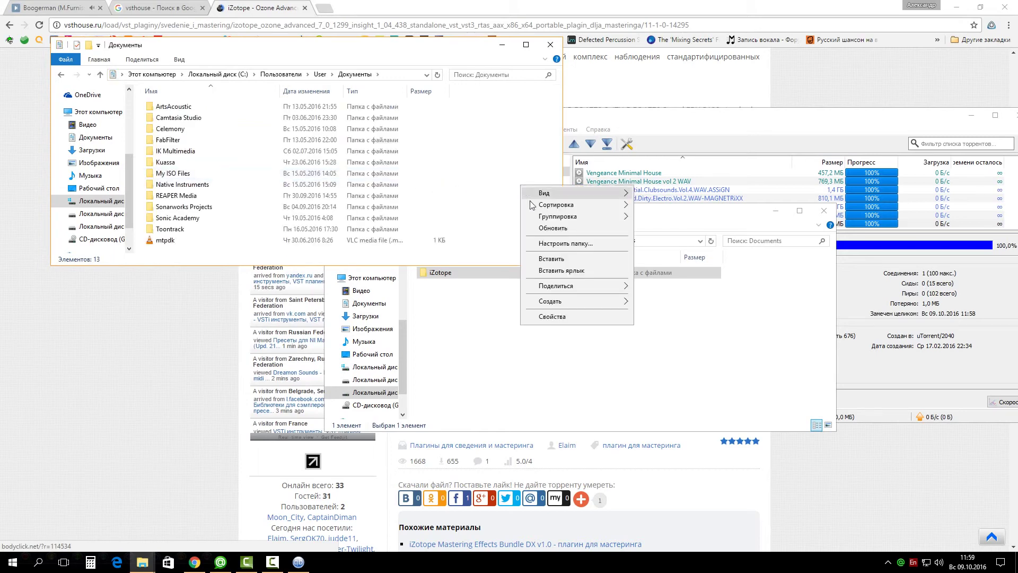
left_click(552, 259)
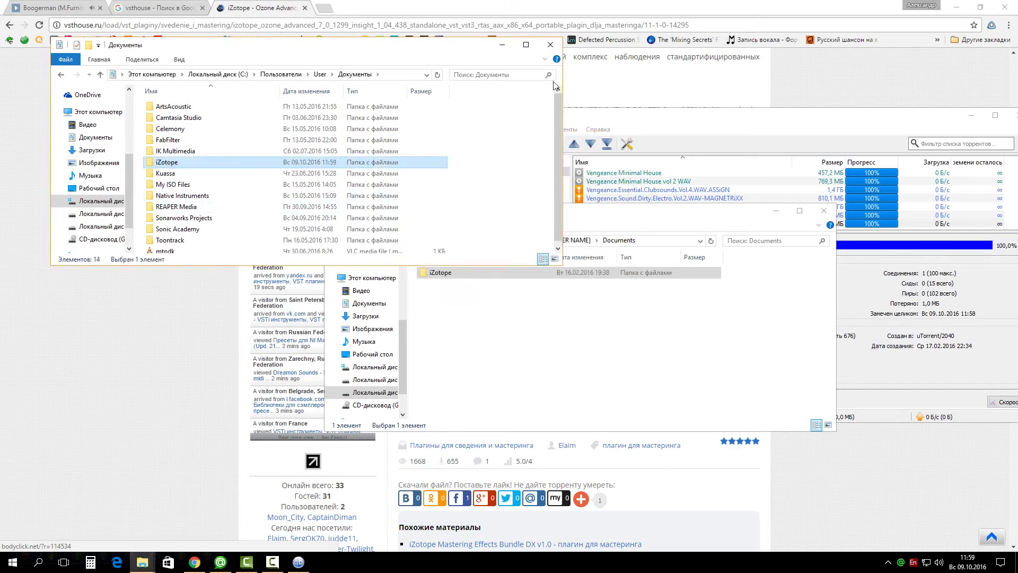
Close both file windows and qBittorrent, and minimize the browser to reveal the desktop.
left_click(550, 45)
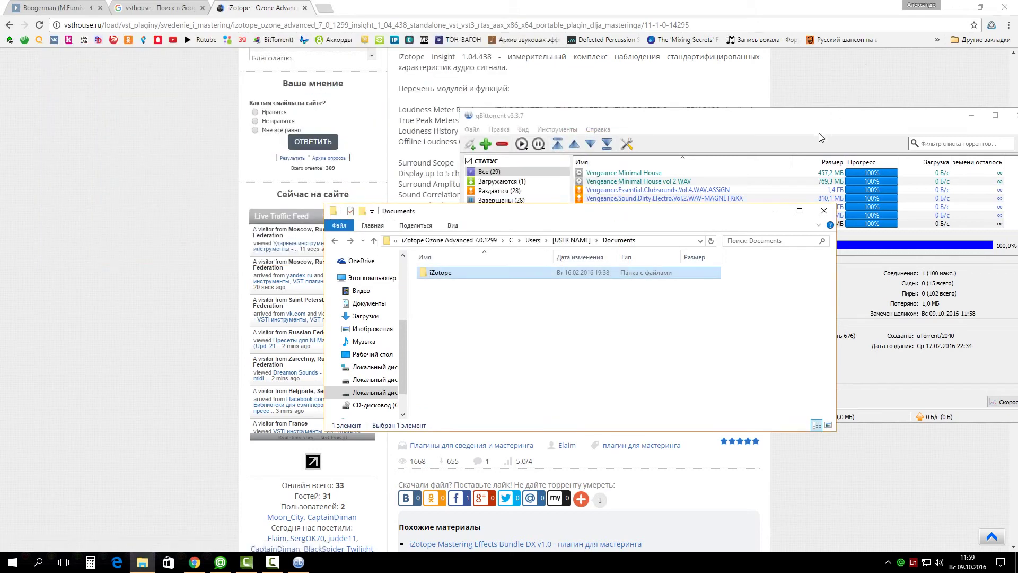
left_click(823, 210)
left_click_drag(949, 125, 817, 134)
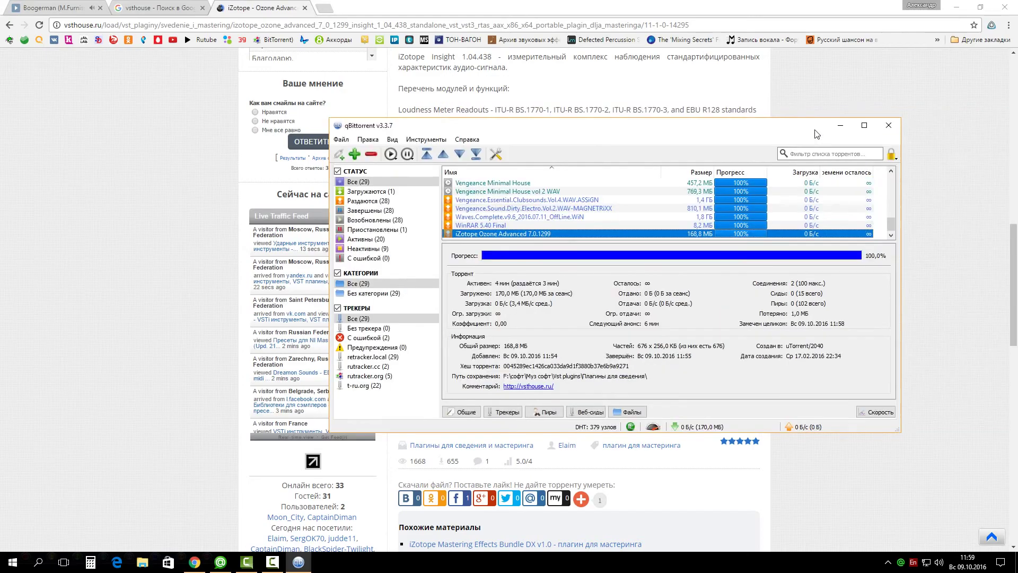
left_click(888, 125)
left_click(957, 7)
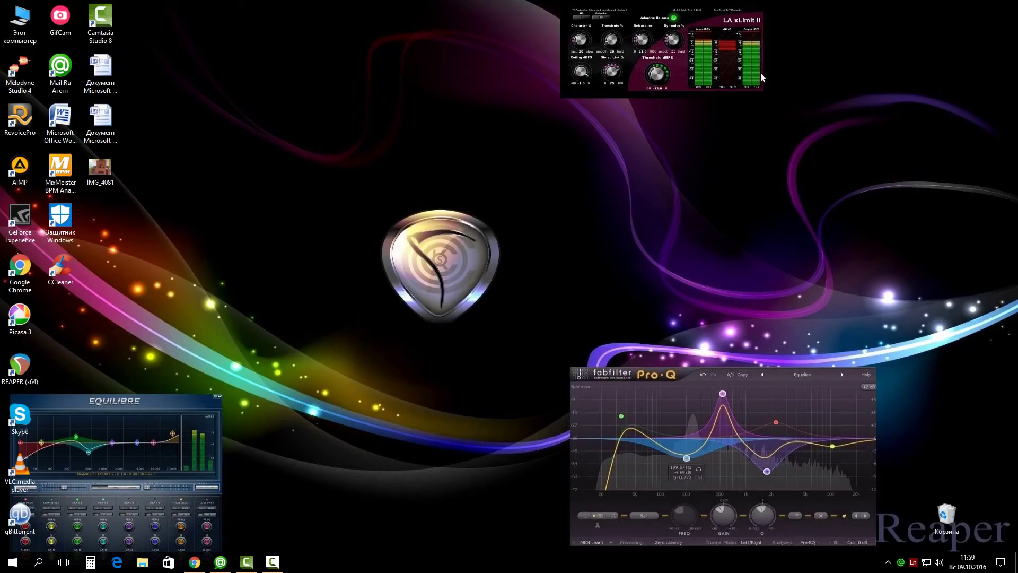
Launch REAPER (x64) and filter the master track's list of available effects by "izotope".
double_click(21, 376)
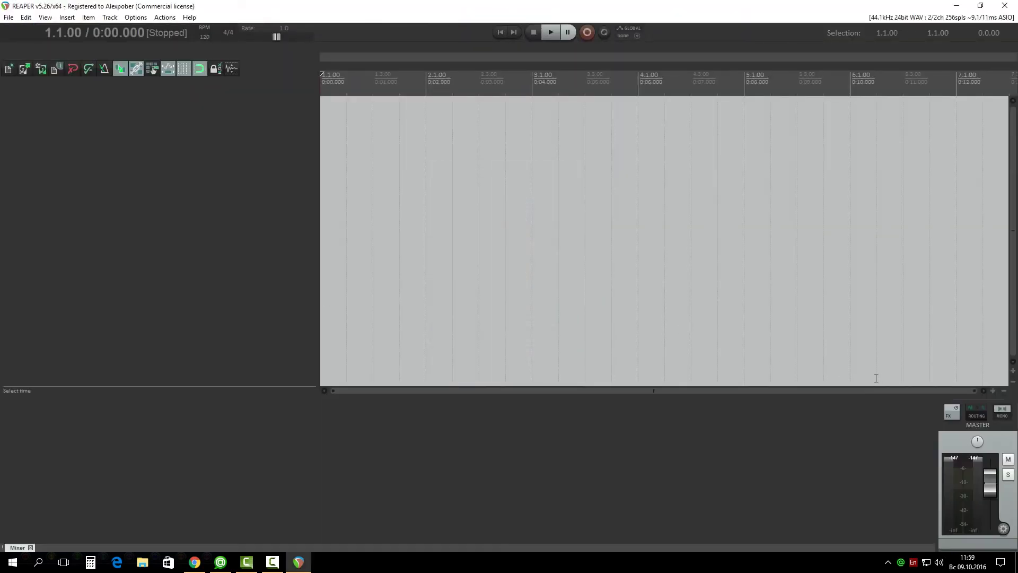
left_click(951, 412)
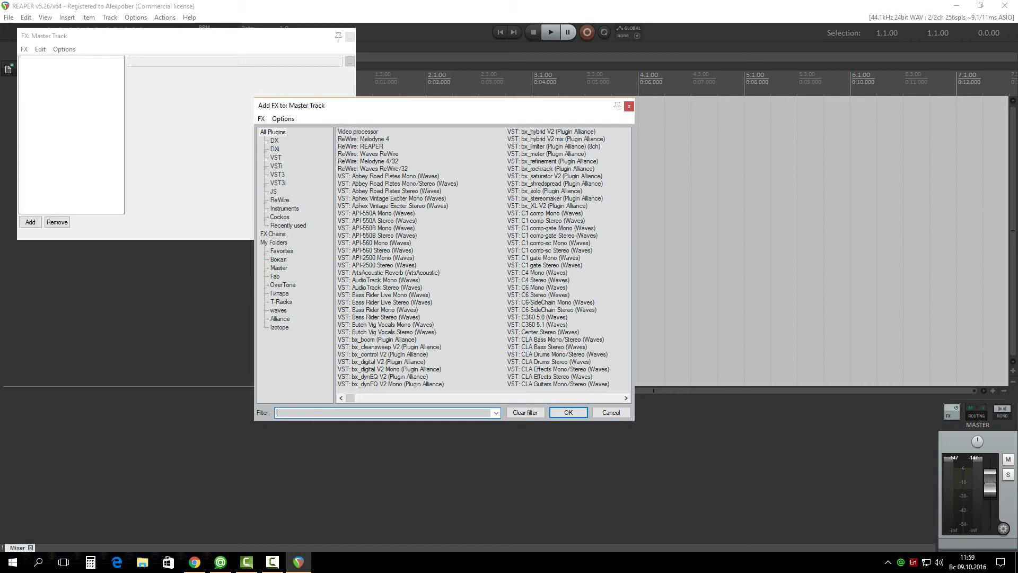
type("izotop")
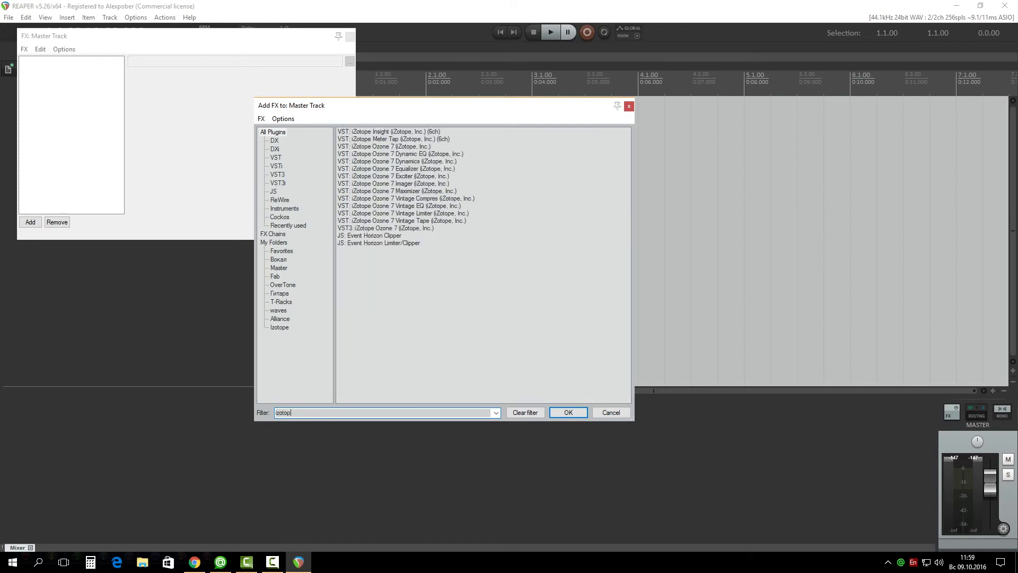
type("e")
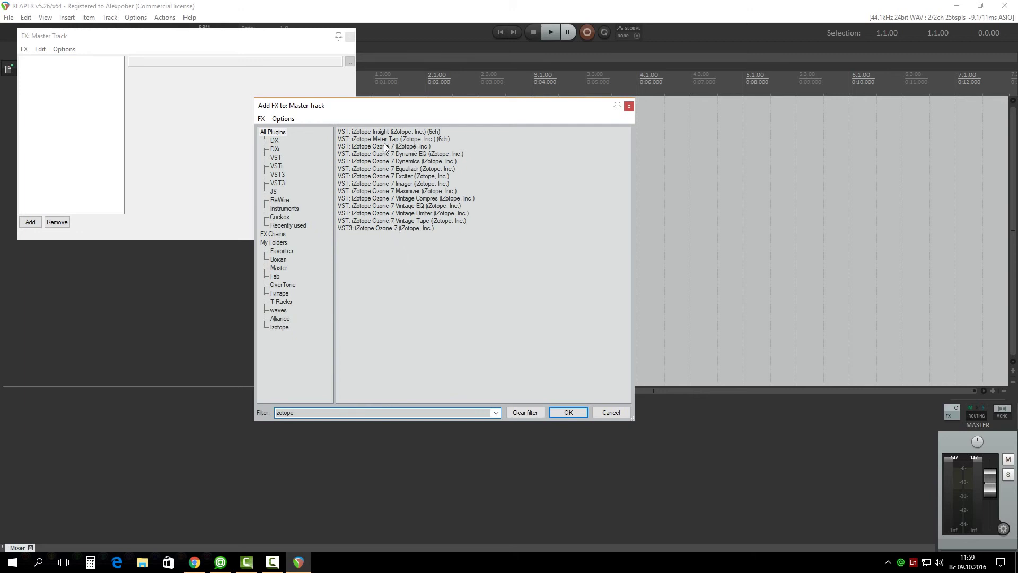
Add VST3: iZotope Ozone 7 to the master track, dismiss its preset manager and move the FX window toward the screen's centre.
left_click(399, 132)
left_click(391, 228)
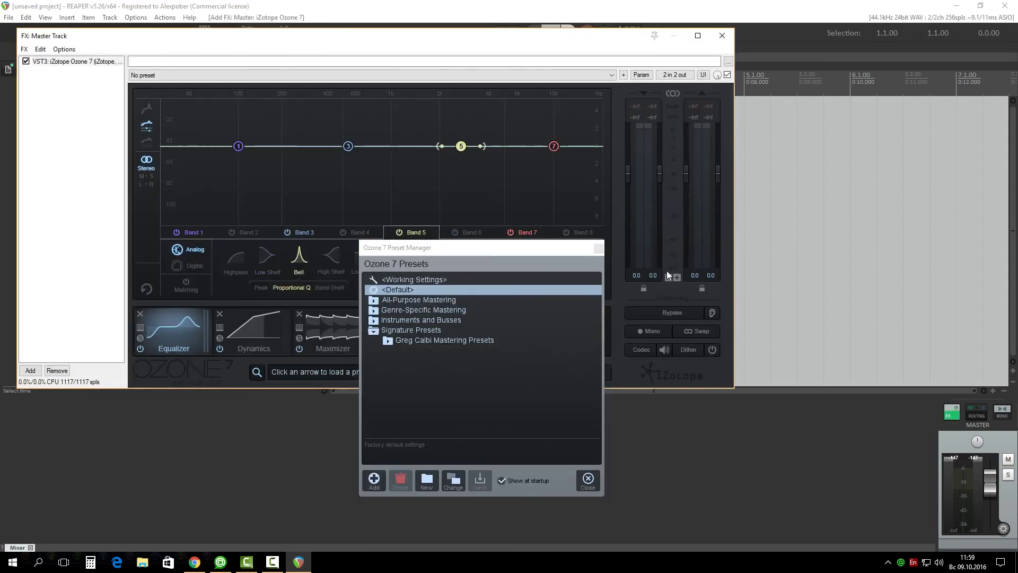
left_click(598, 249)
left_click_drag(373, 36, 600, 125)
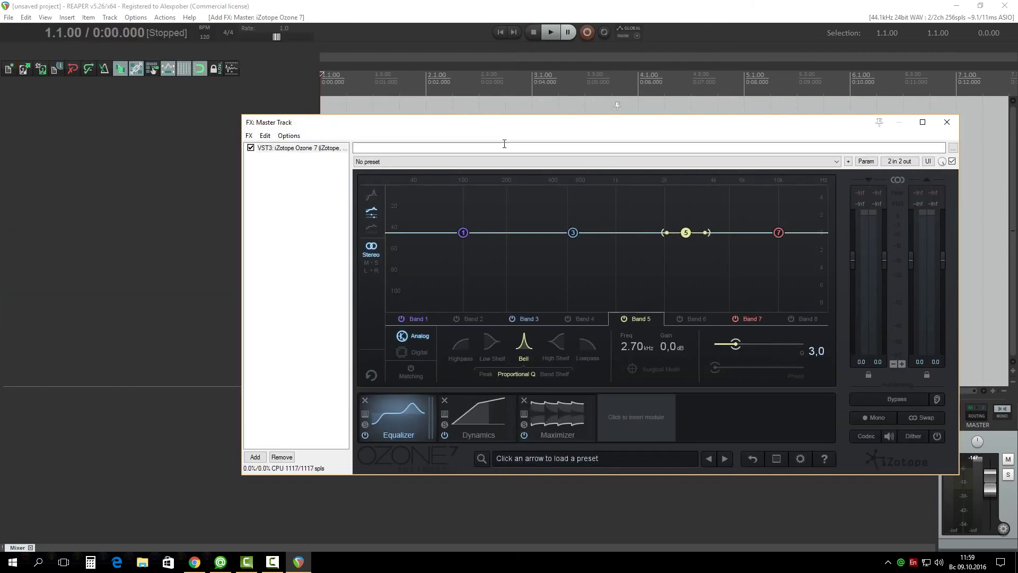
Add the VST: iZotope Insight plugin to the master track's FX chain.
left_click(276, 150)
right_click(287, 177)
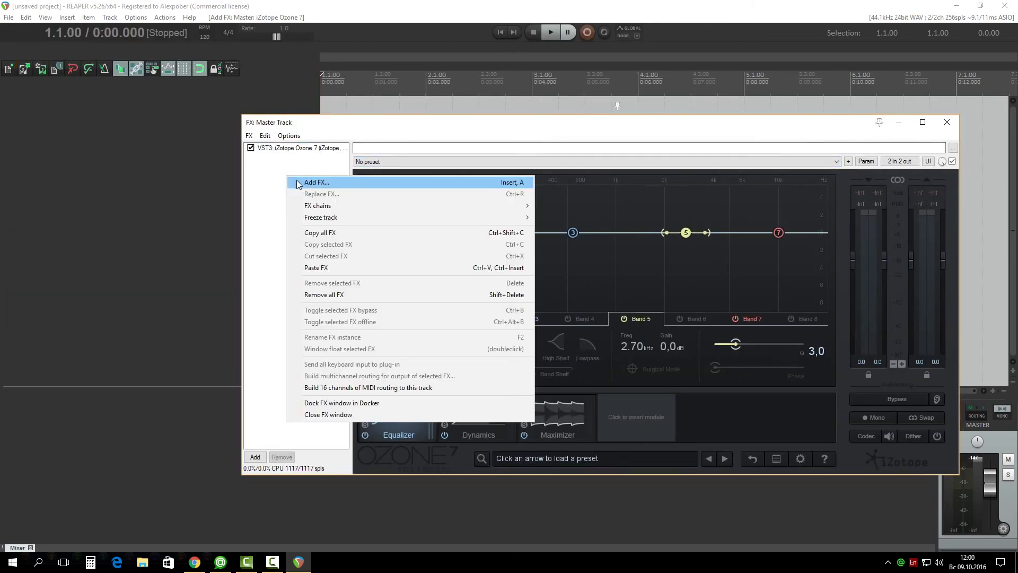
left_click(297, 180)
double_click(409, 130)
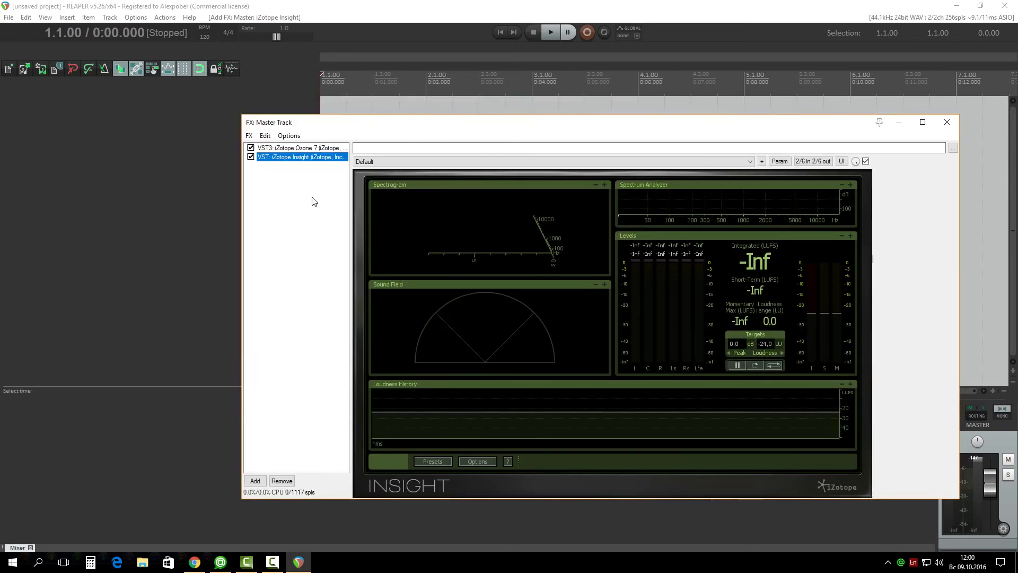
Add the VST version of iZotope Ozone 7 to the master track's FX chain.
right_click(330, 205)
left_click(330, 204)
left_click(376, 147)
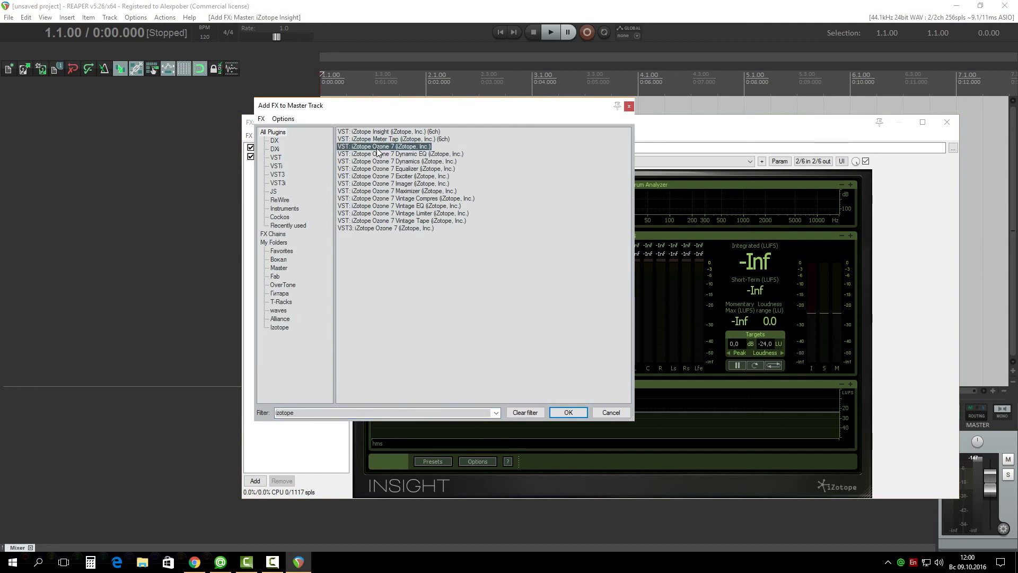
double_click(385, 148)
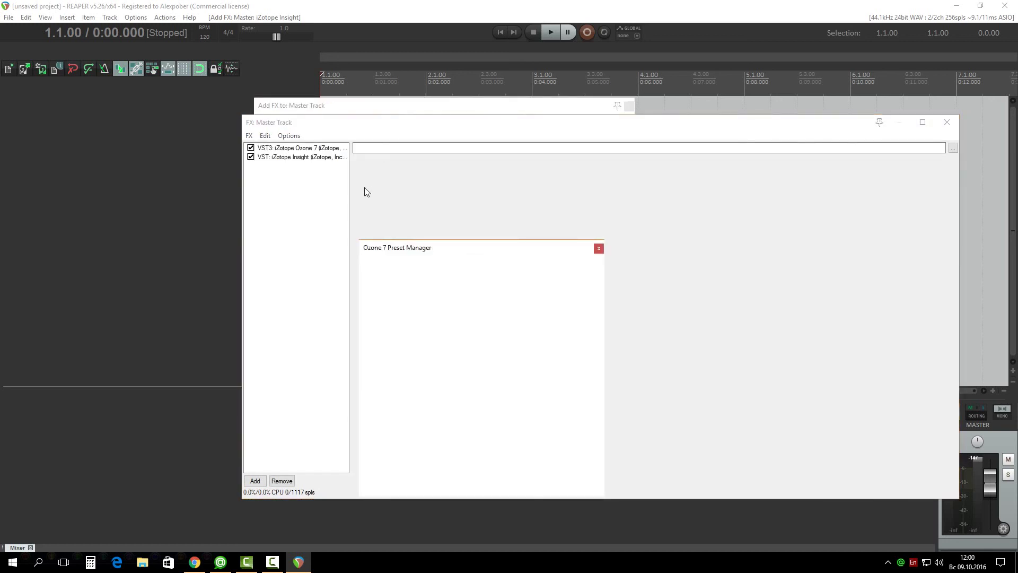
Reopen the list of available effects and check the VSTi and VST3 categories for iZotope plugins.
right_click(295, 198)
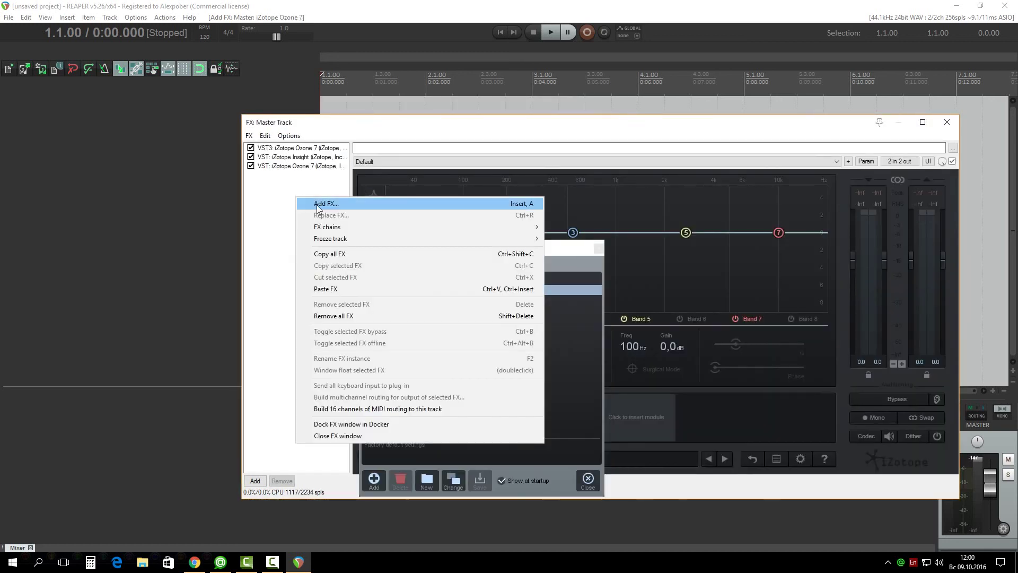
left_click(318, 203)
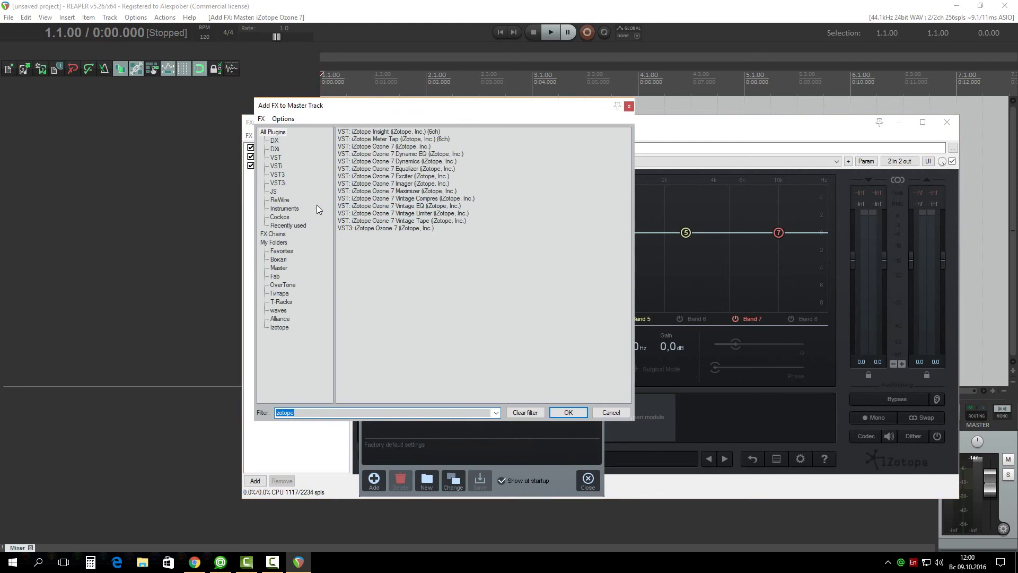
left_click(276, 166)
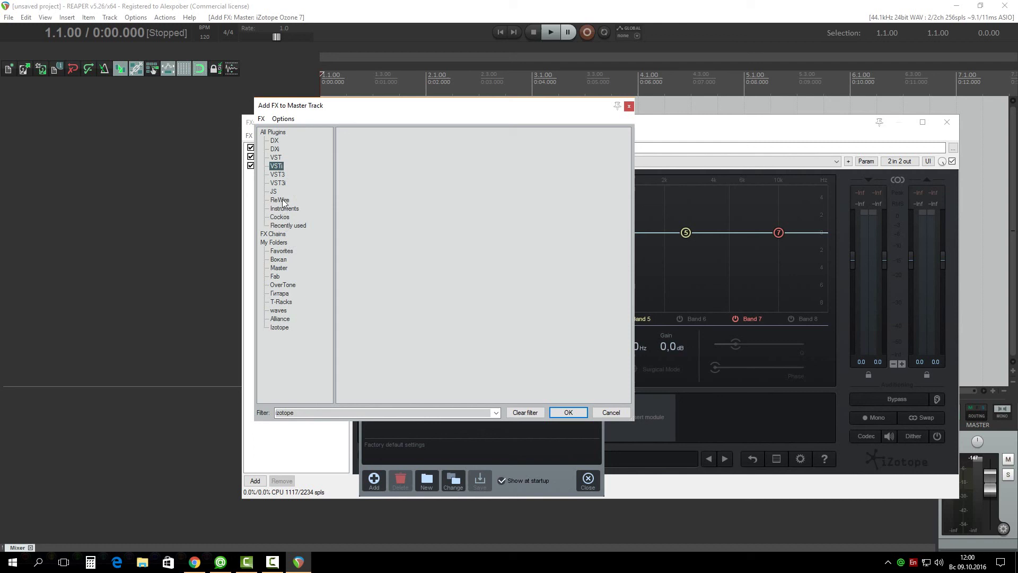
left_click(277, 174)
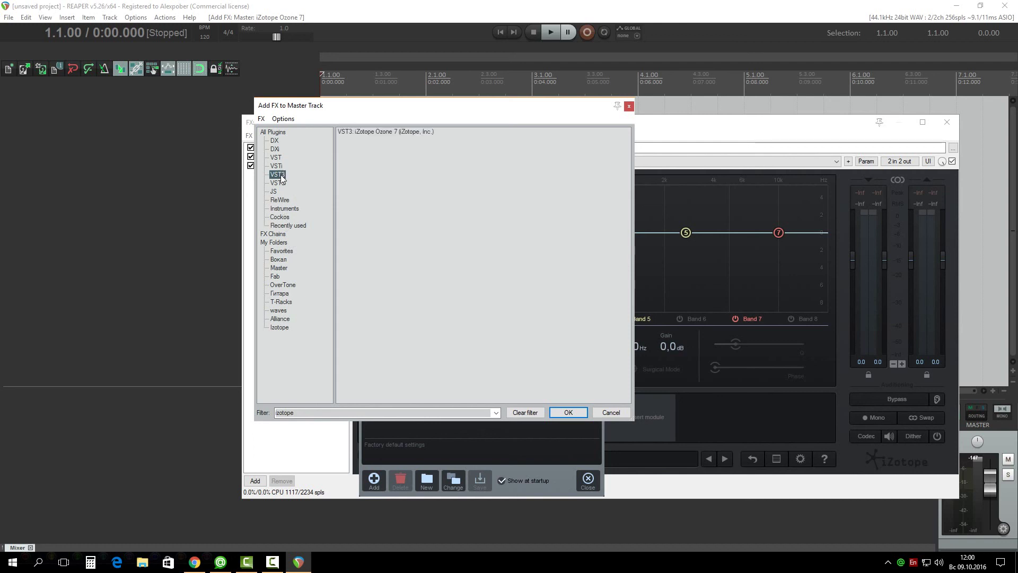
Clear the "izotope" filter text to list all plugins in the VST3 category.
left_click(302, 413)
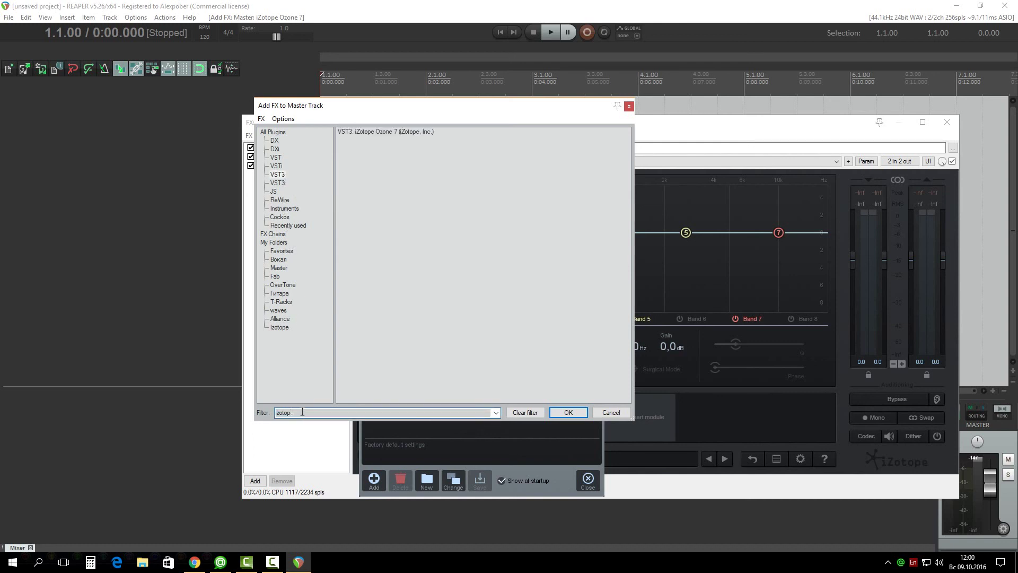
key("BackSpace")
key("BackSpace")
key("BackSpace")
key("BackSpace")
key("BackSpace")
key("BackSpace")
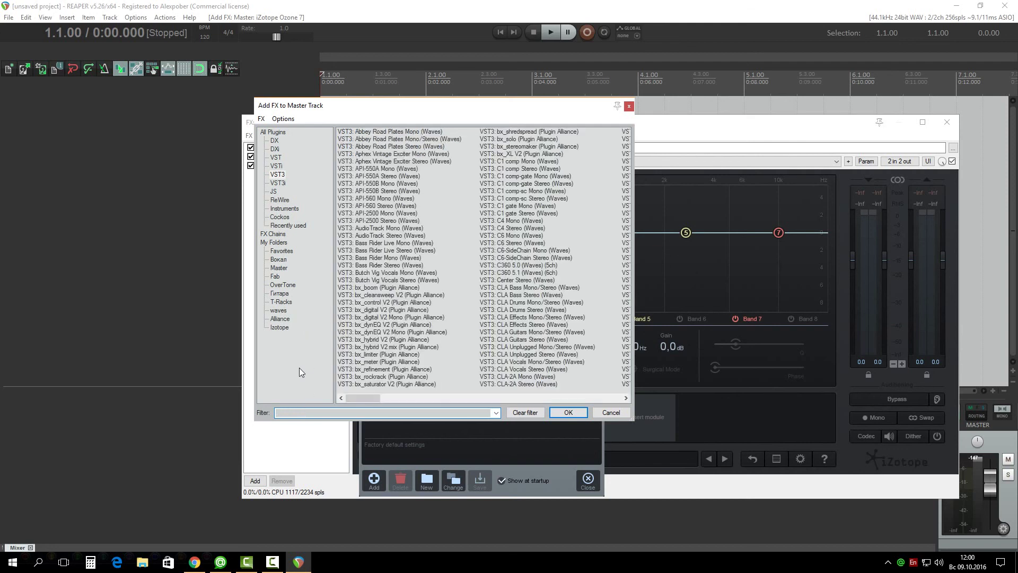